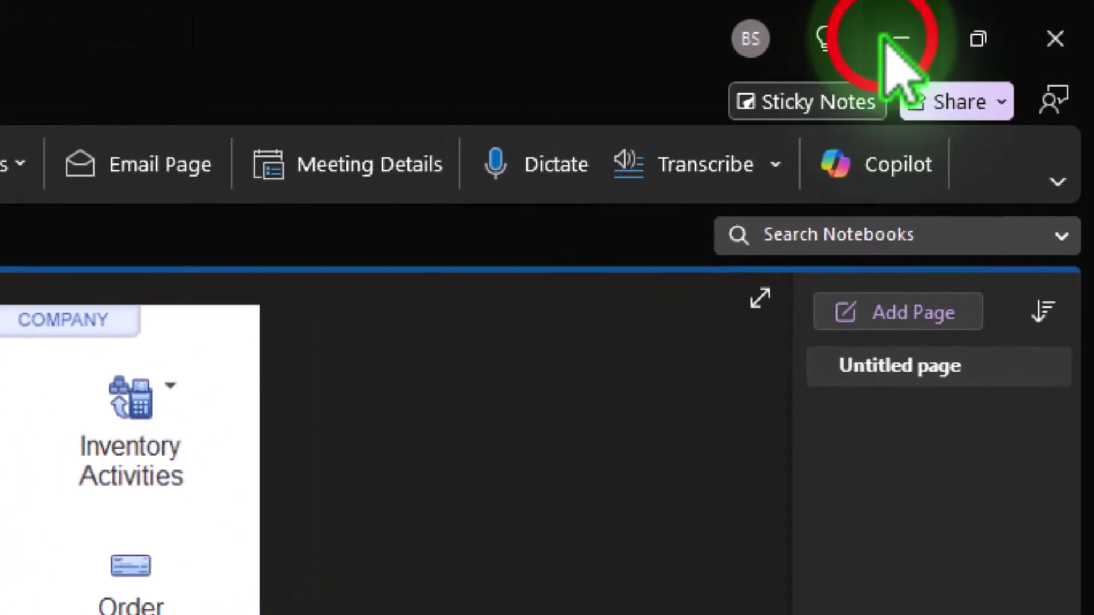
Step: Switch to QuickBooks Online, open the list of all sales transactions and collapse the navigation menu
{"action": "left_click", "coordinate": [1025, 13]}
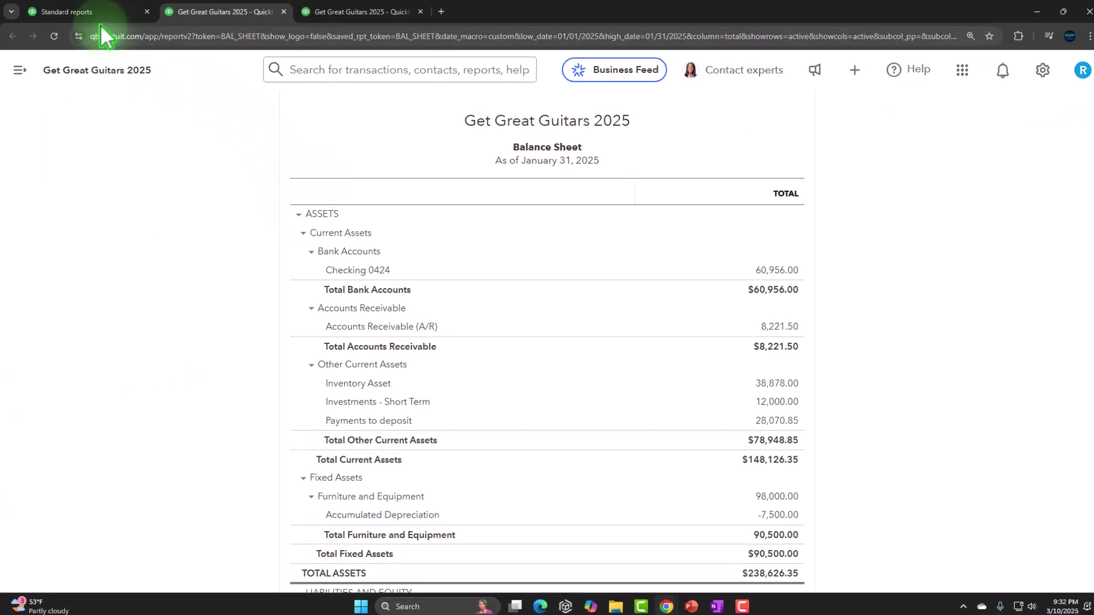
{"action": "left_click", "coordinate": [80, 16]}
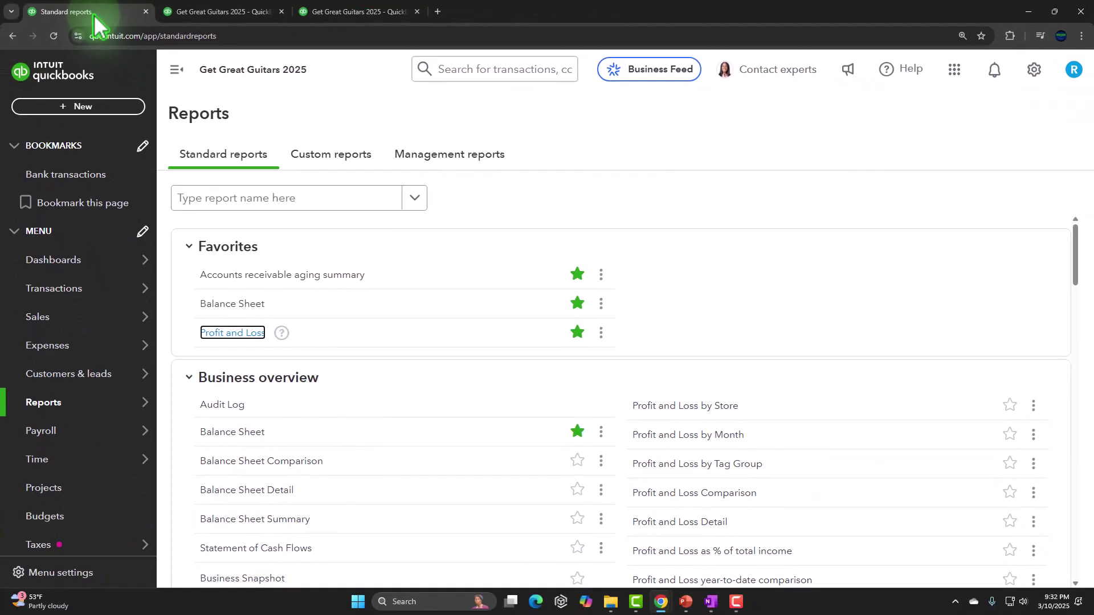
{"action": "mouse_move", "coordinate": [53, 320]}
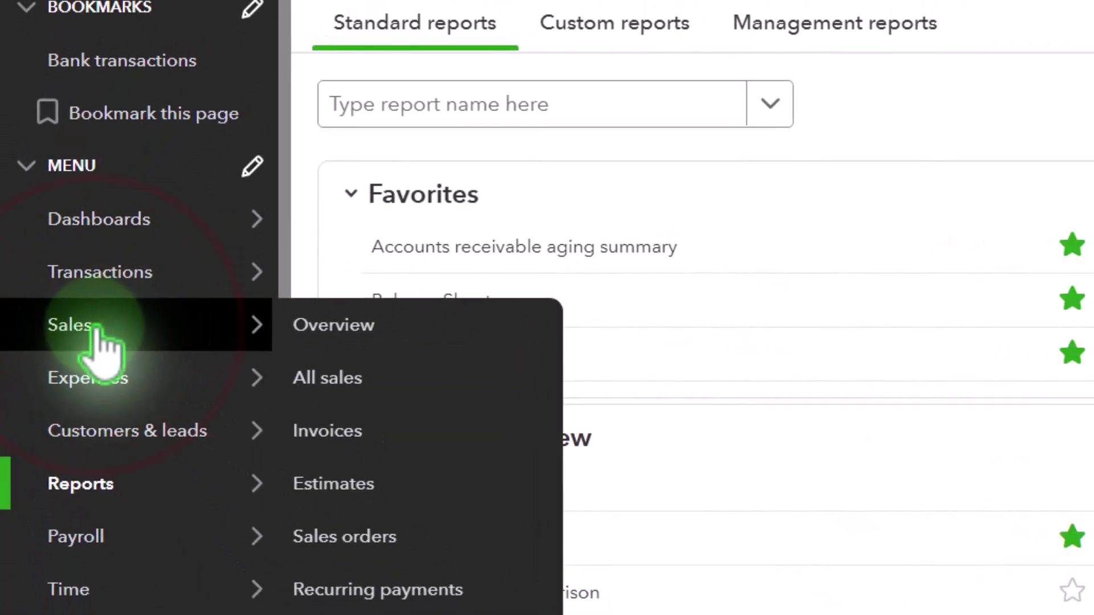
{"action": "left_click", "coordinate": [99, 344]}
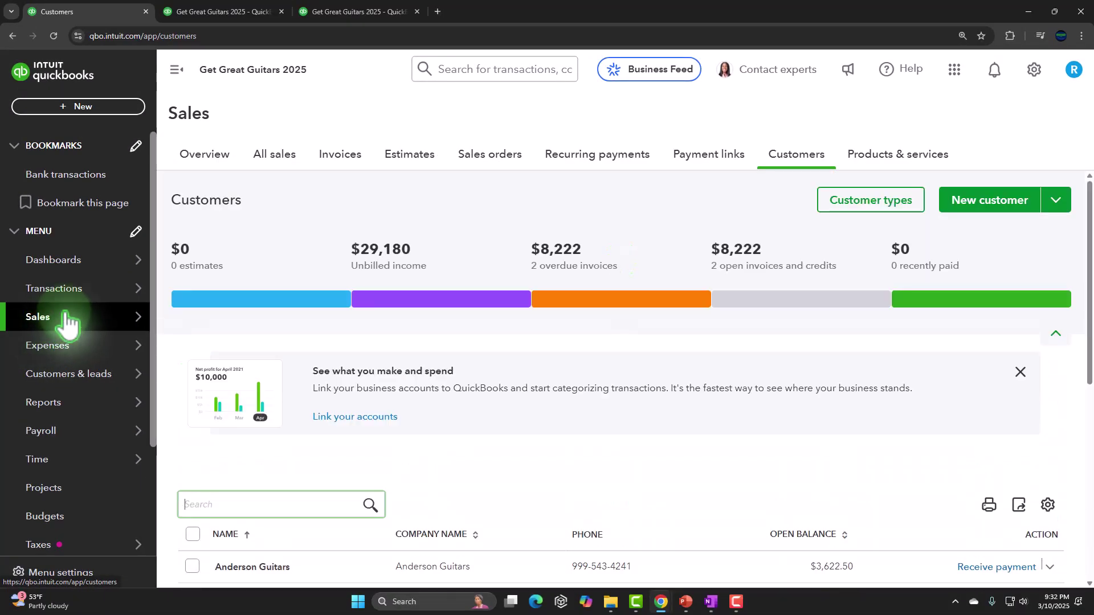
{"action": "left_click", "coordinate": [274, 155]}
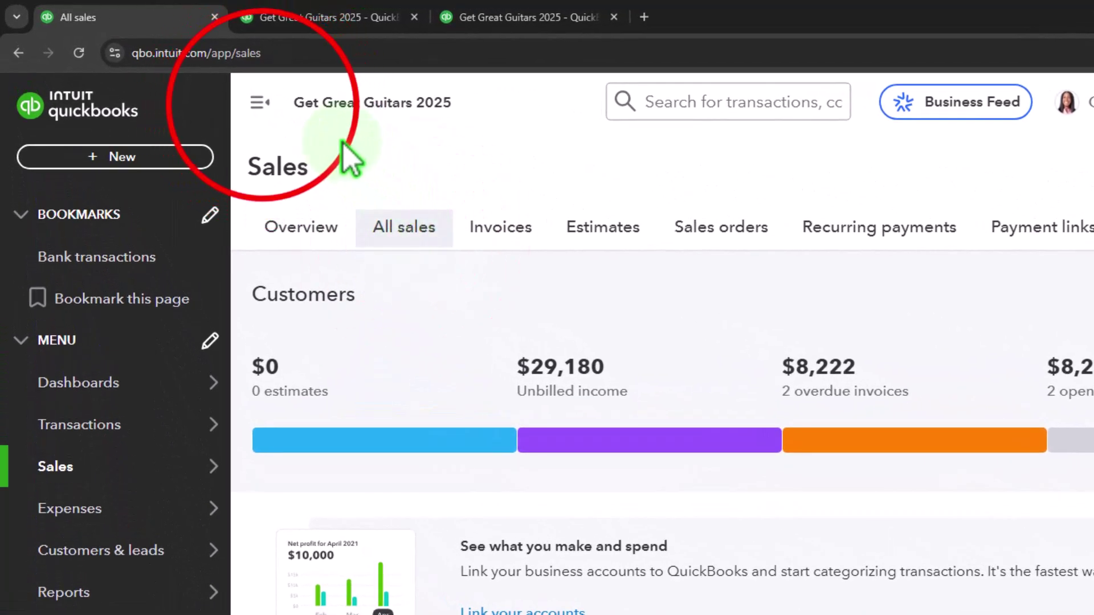
{"action": "left_click", "coordinate": [259, 103]}
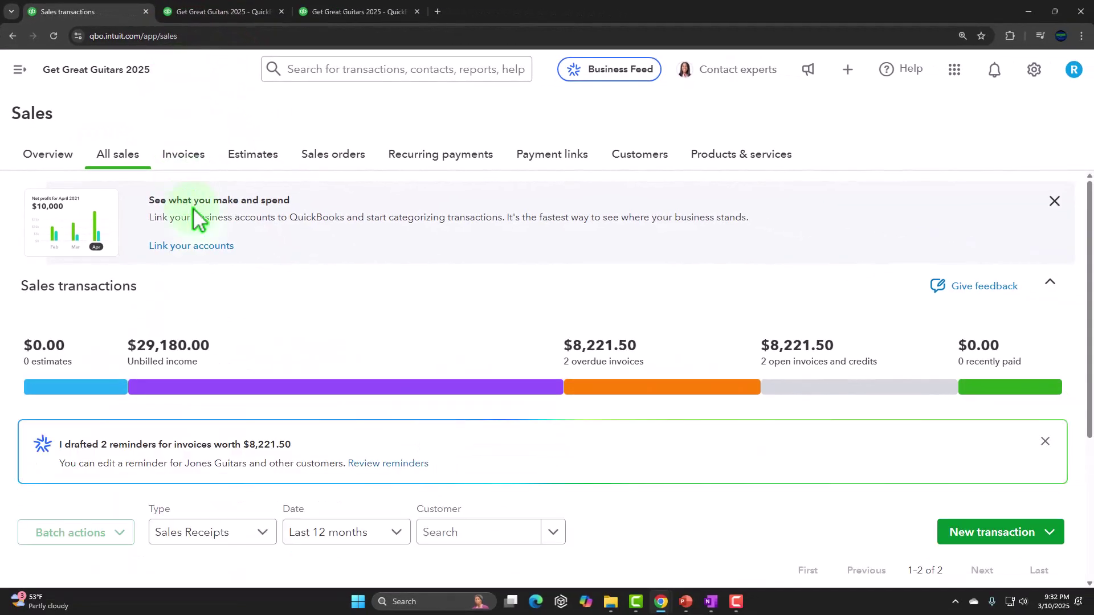
{"action": "scroll", "coordinate": [198, 224], "scroll_direction": "down", "scroll_amount": 4}
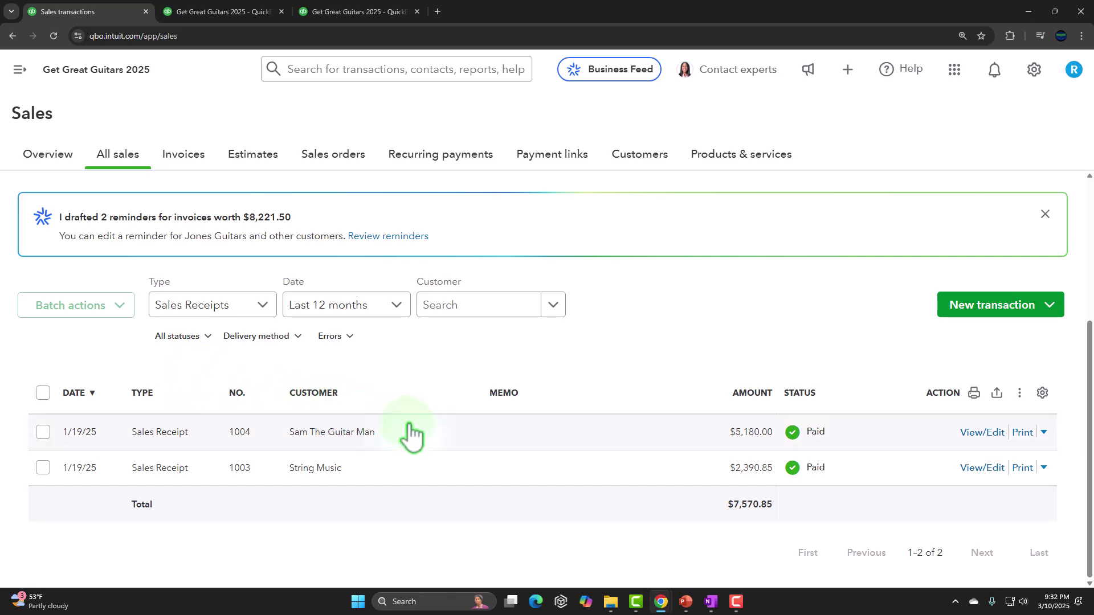
Step: Examine the deposit account choices on the $5,180.00 sales receipt, close it unsaved and review the January balance sheet
{"action": "left_click", "coordinate": [976, 437]}
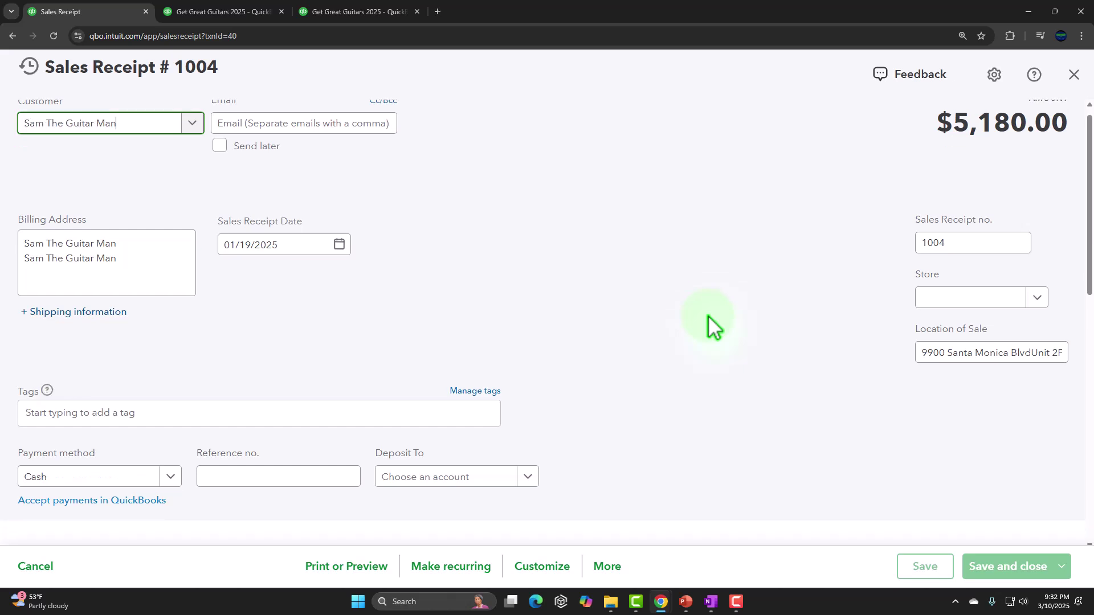
{"action": "scroll", "coordinate": [707, 316], "scroll_direction": "down", "scroll_amount": 3}
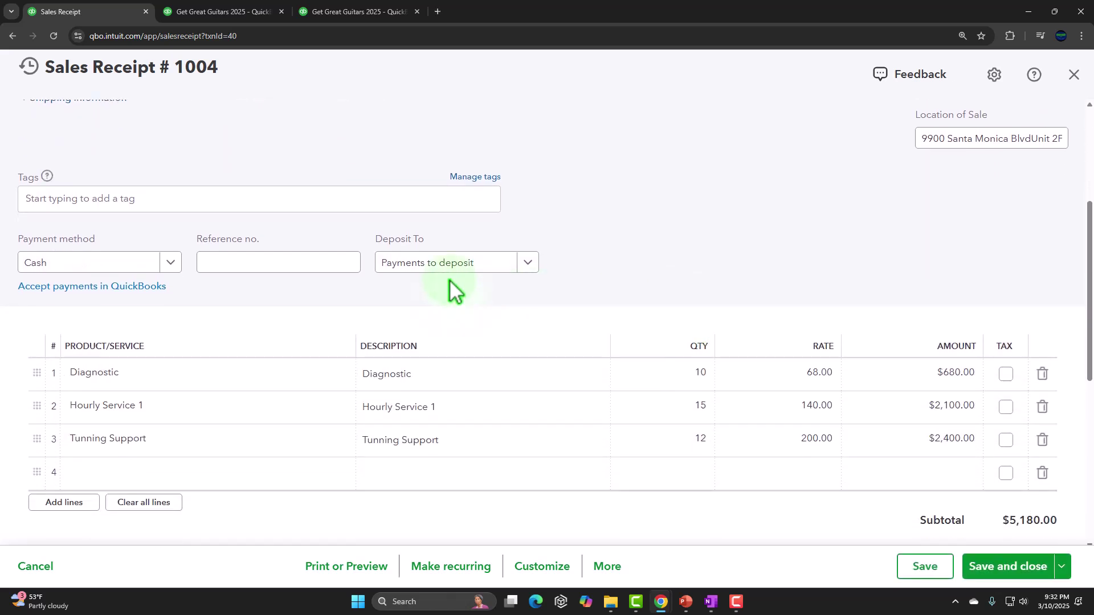
{"action": "left_click", "coordinate": [527, 264]}
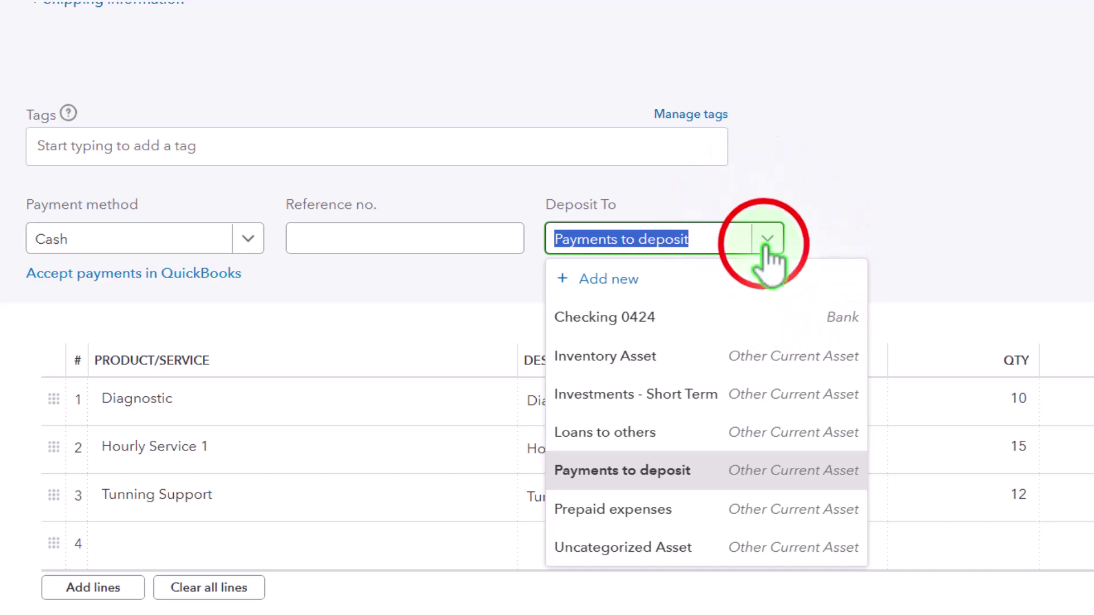
{"action": "left_click", "coordinate": [766, 240]}
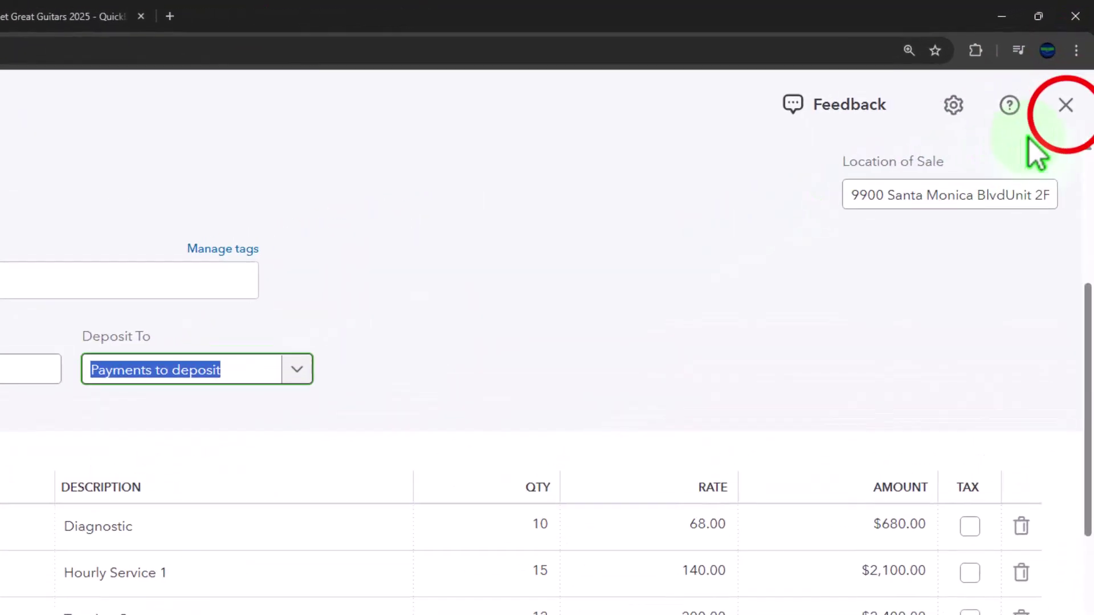
{"action": "left_click", "coordinate": [1065, 105]}
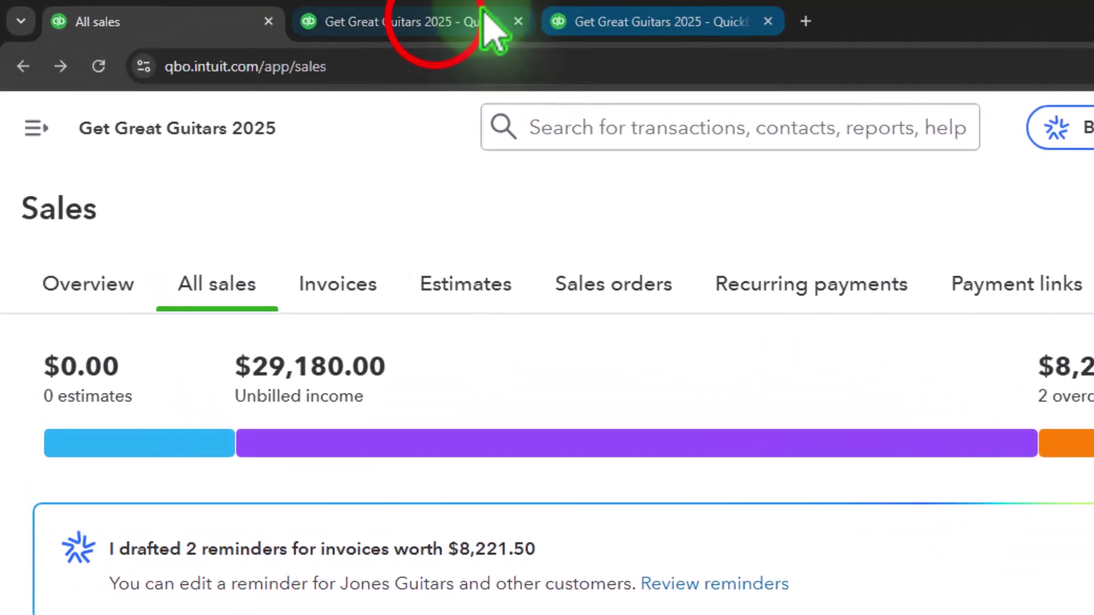
{"action": "left_click", "coordinate": [483, 23]}
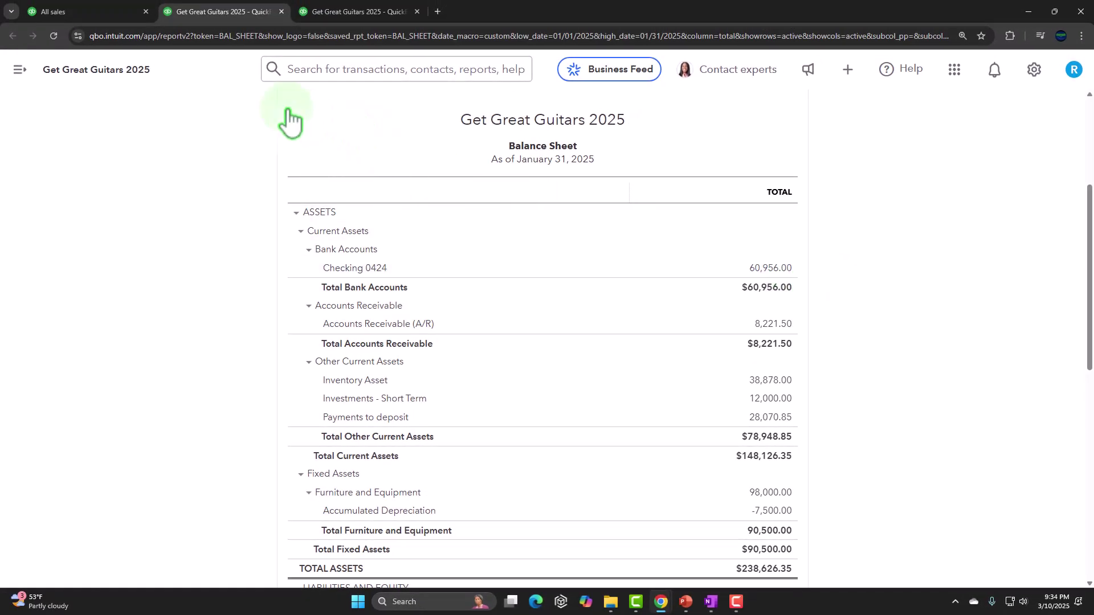
{"action": "left_click", "coordinate": [77, 16]}
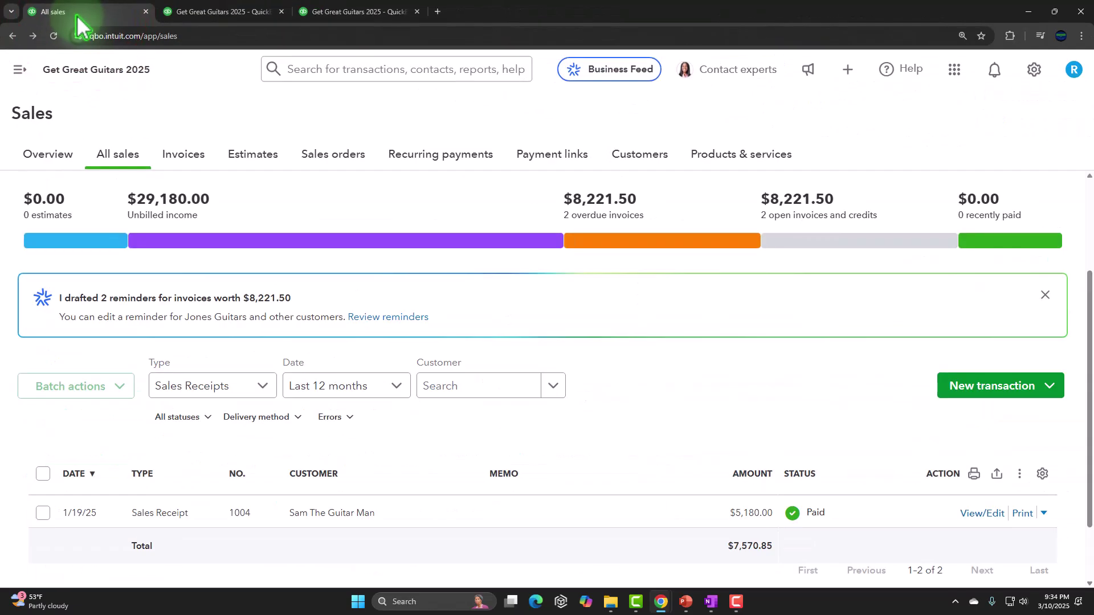
Step: Start a new bank deposit and compare its available payments with the Payments to deposit balance on the balance sheet
{"action": "left_click", "coordinate": [847, 69]}
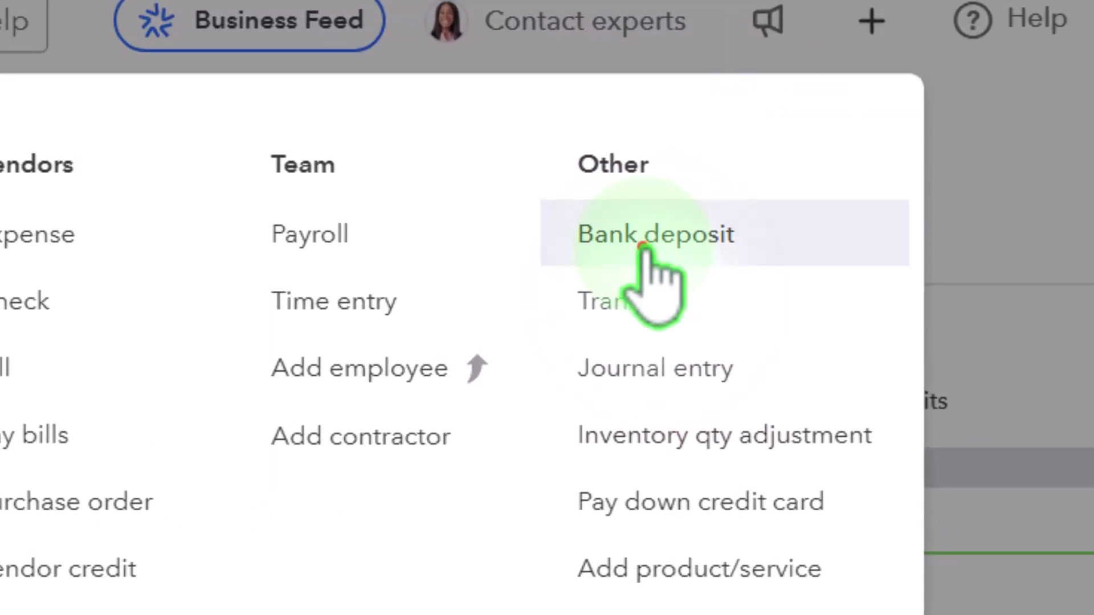
{"action": "left_click", "coordinate": [841, 146]}
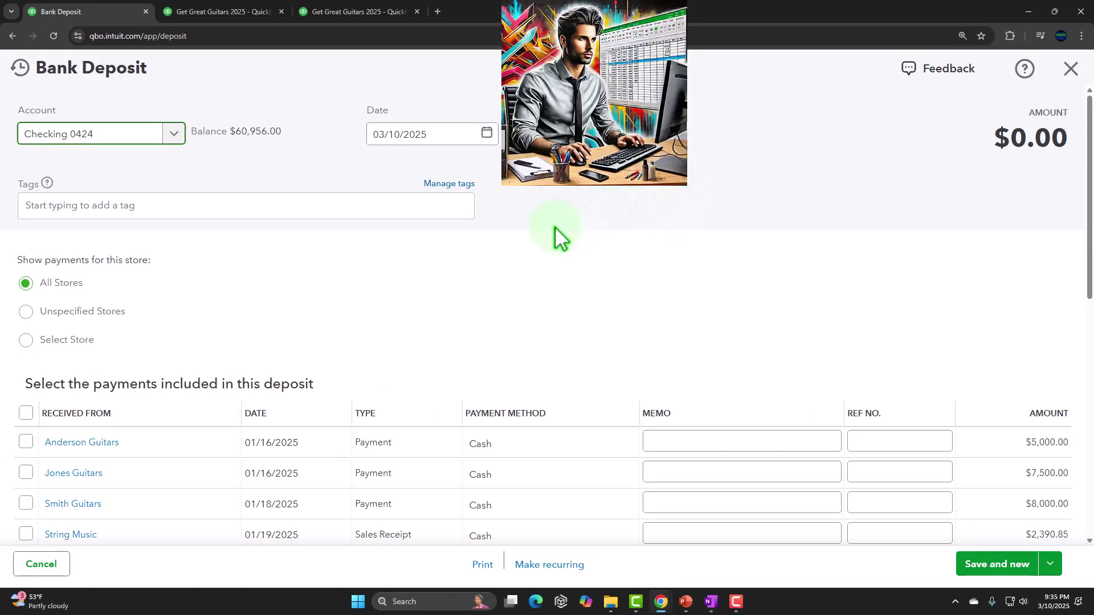
{"action": "scroll", "coordinate": [556, 242], "scroll_direction": "down", "scroll_amount": 2}
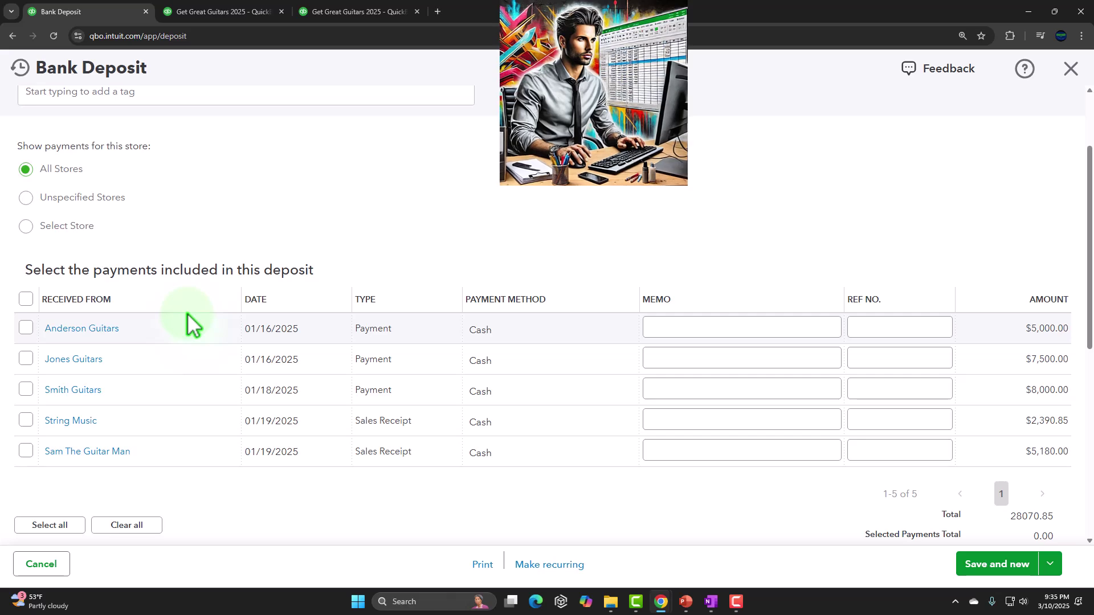
{"action": "scroll", "coordinate": [187, 322], "scroll_direction": "down", "scroll_amount": 1}
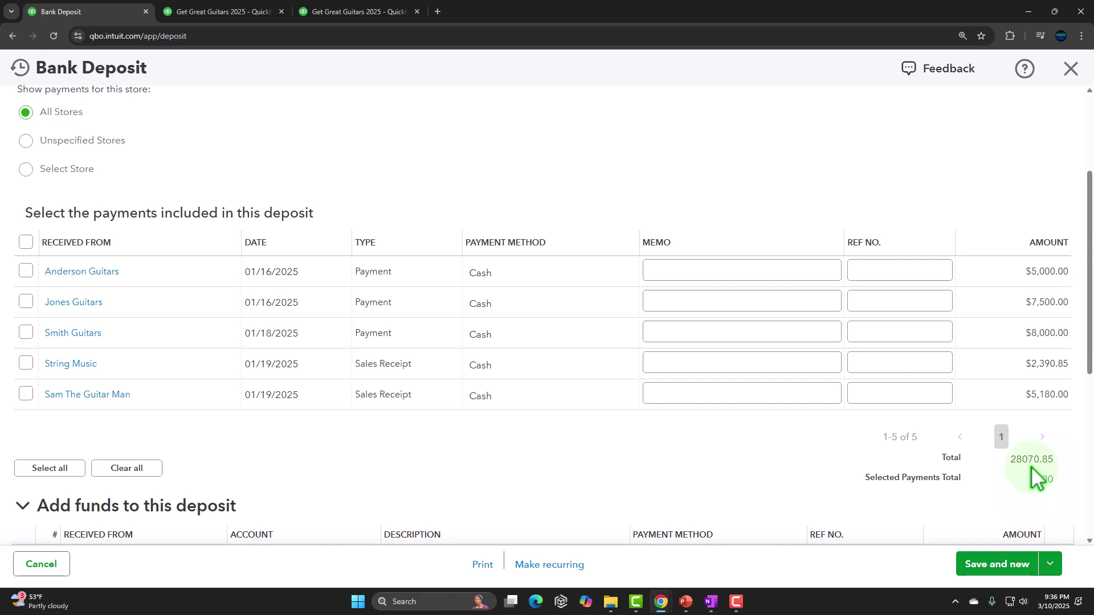
{"action": "left_click", "coordinate": [247, 10]}
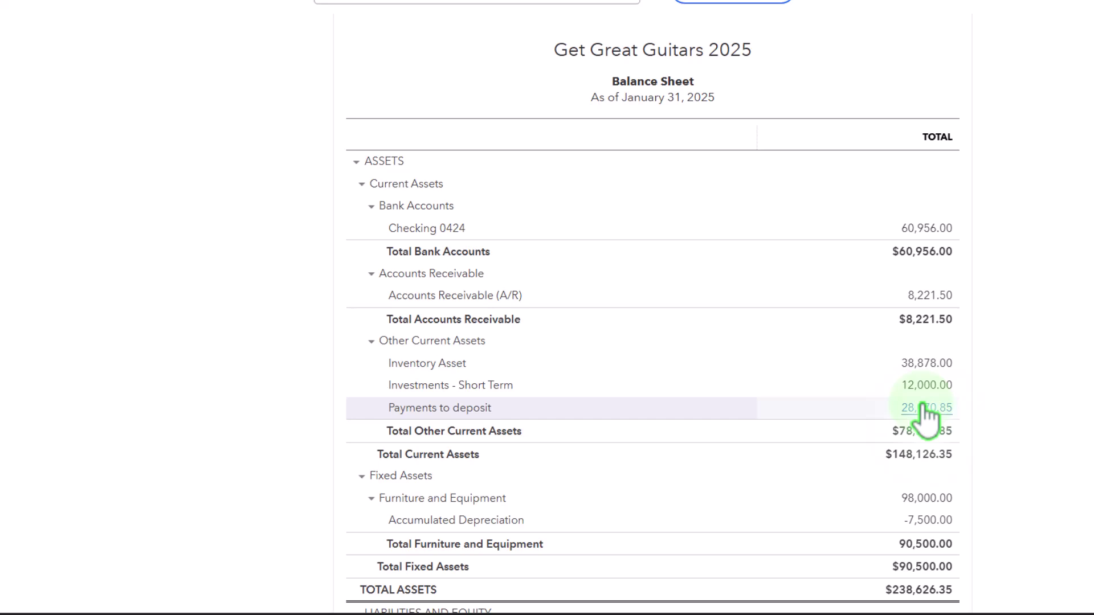
{"action": "left_click", "coordinate": [103, 16]}
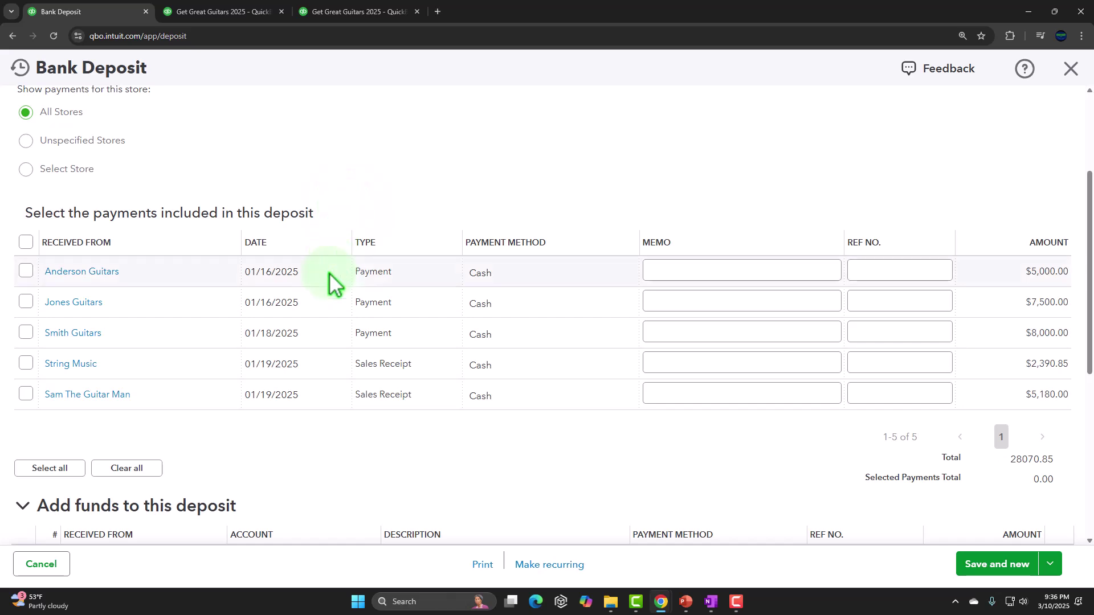
Step: Set the bank deposit's date to 01/19/2025
{"action": "scroll", "coordinate": [375, 319], "scroll_direction": "up", "scroll_amount": 3}
{"action": "left_click", "coordinate": [440, 129]}
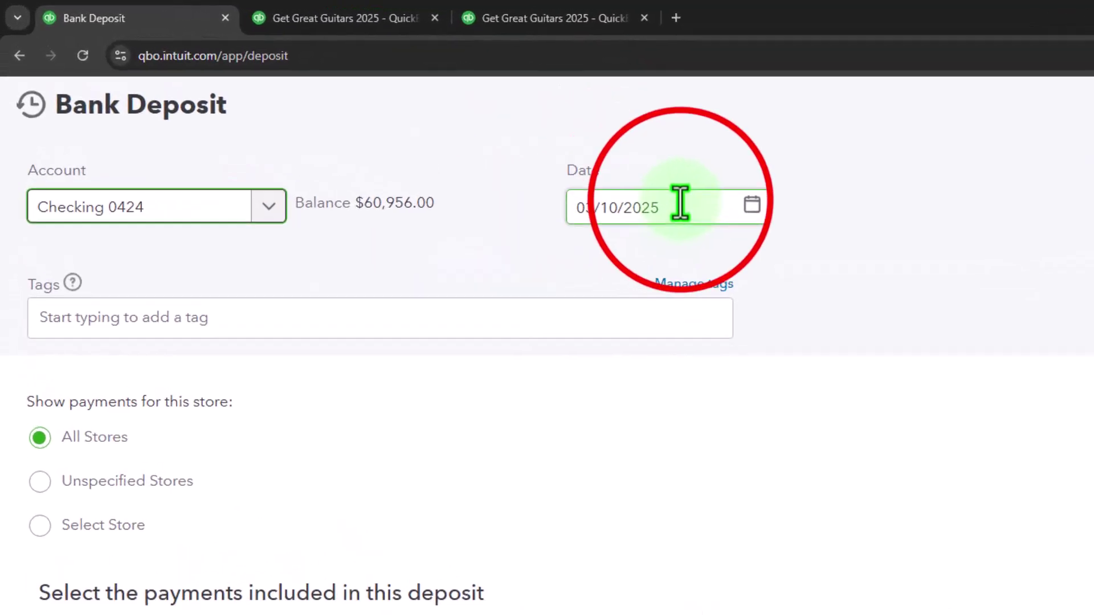
{"action": "left_click", "coordinate": [291, 220]}
{"action": "left_click", "coordinate": [736, 215]}
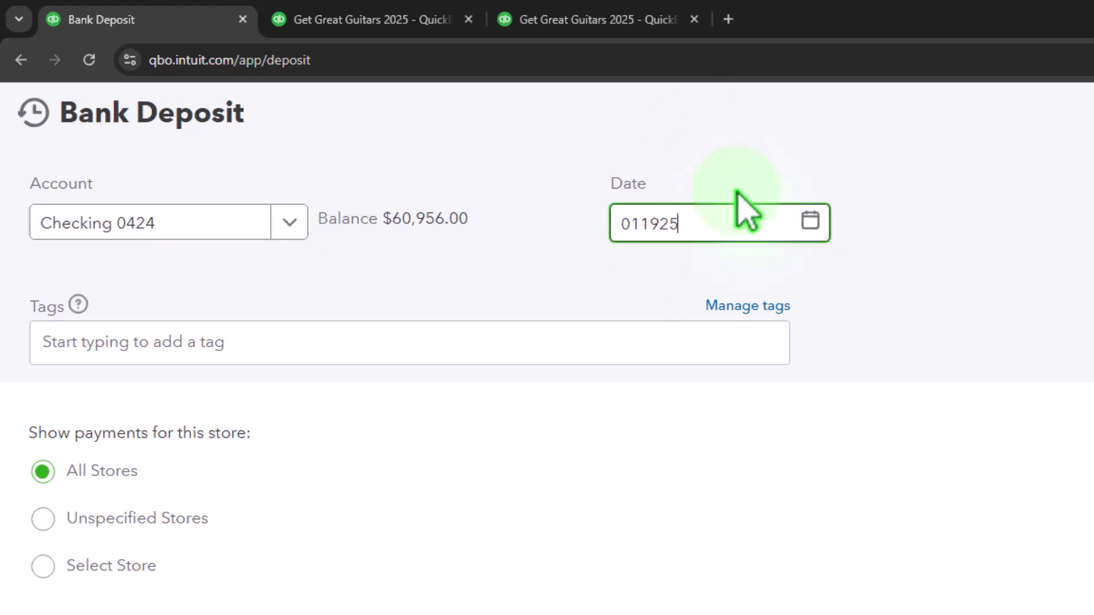
{"action": "key", "text": "Tab"}
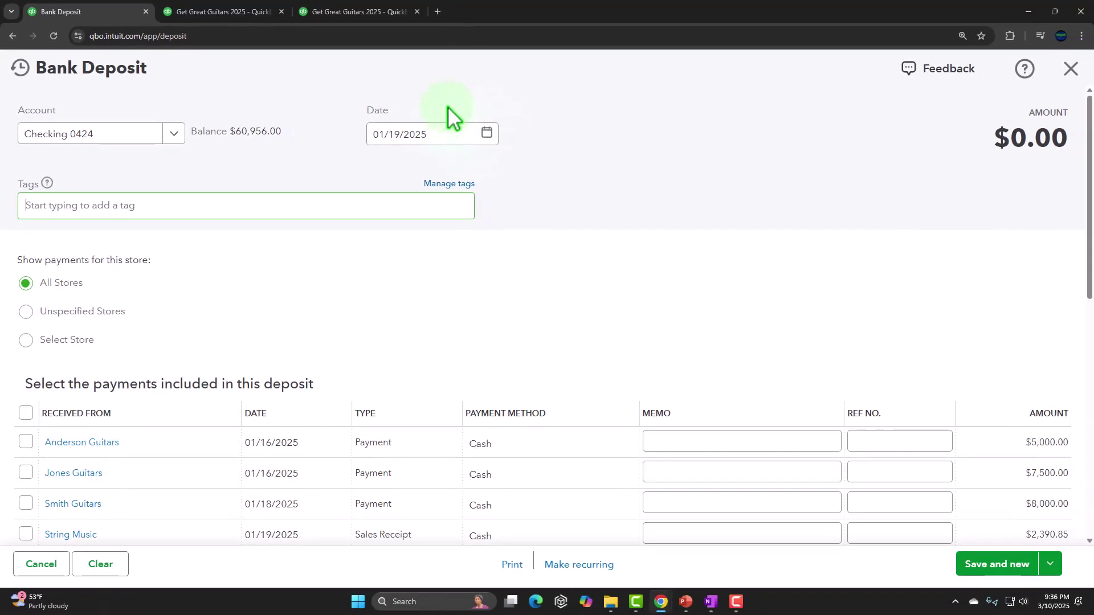
Step: Include only the two sales receipts dated 01/19/2025 in the deposit, leaving the Smith Guitars payment unselected
{"action": "scroll", "coordinate": [112, 265], "scroll_direction": "down", "scroll_amount": 3}
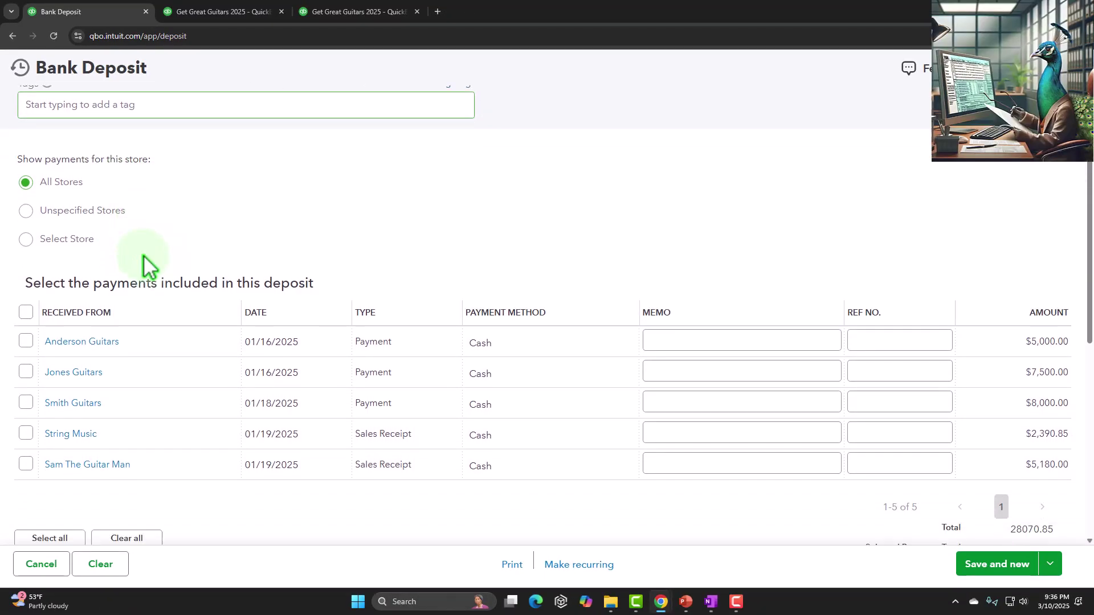
{"action": "scroll", "coordinate": [144, 254], "scroll_direction": "down", "scroll_amount": 1}
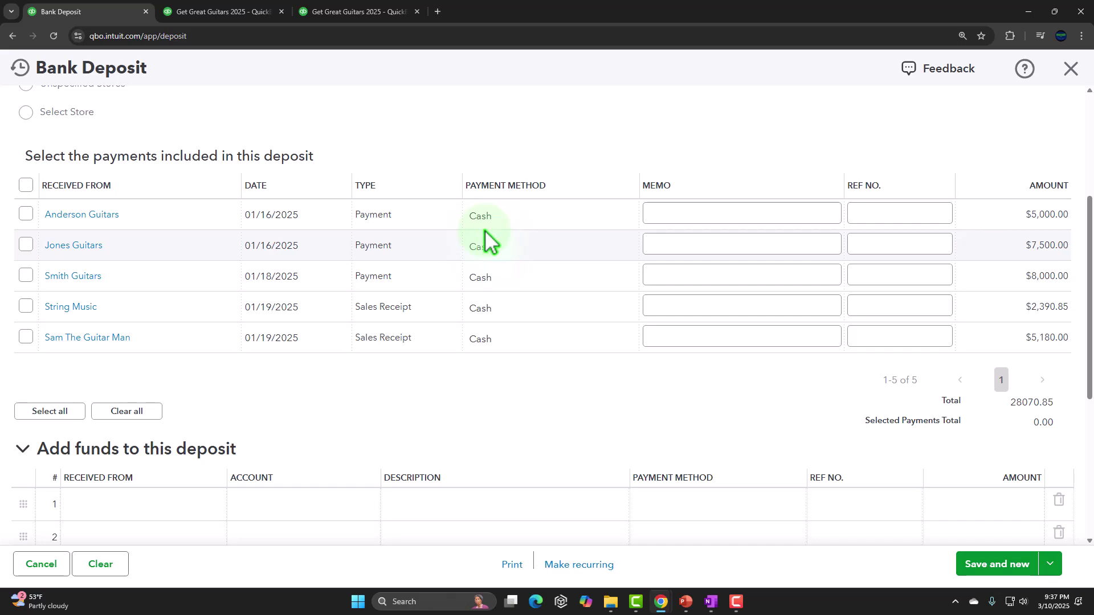
{"action": "left_click", "coordinate": [26, 275]}
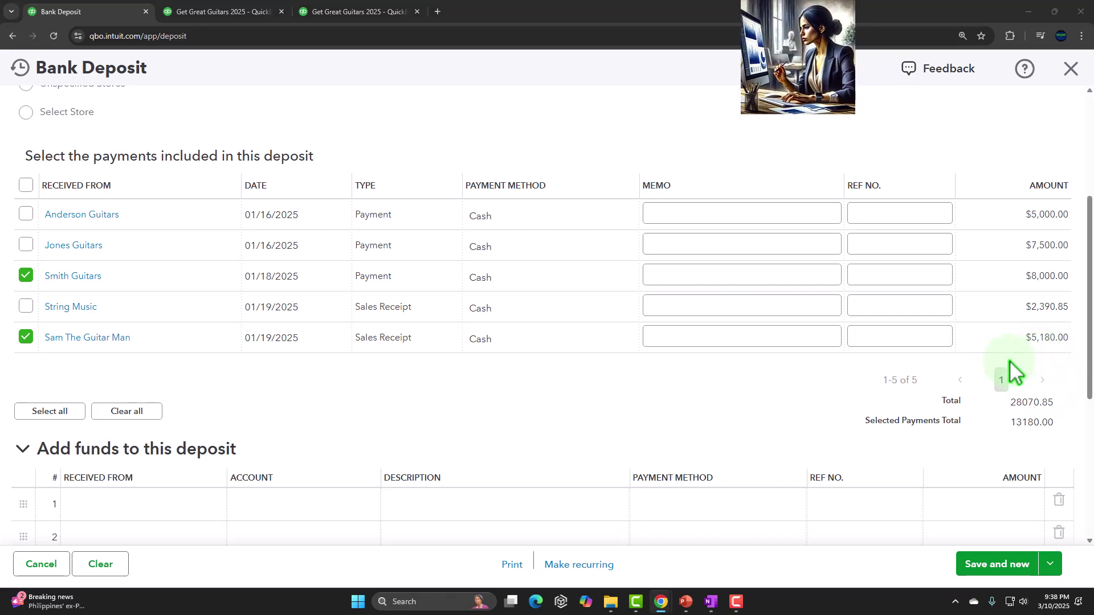
{"action": "left_click", "coordinate": [27, 307]}
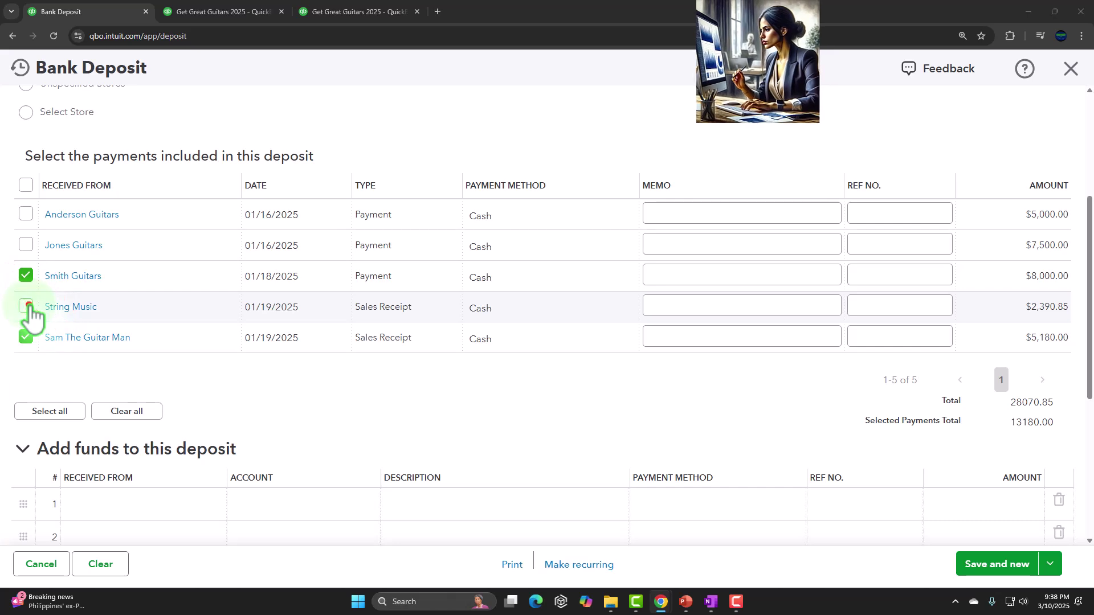
{"action": "left_click", "coordinate": [26, 275]}
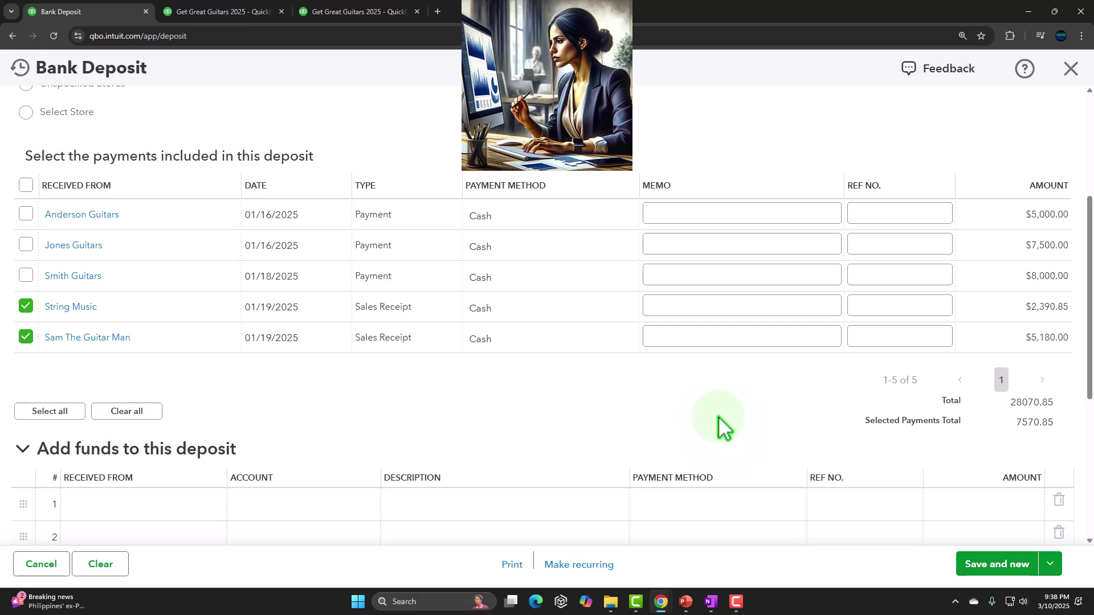
{"action": "scroll", "coordinate": [716, 414], "scroll_direction": "down", "scroll_amount": 3}
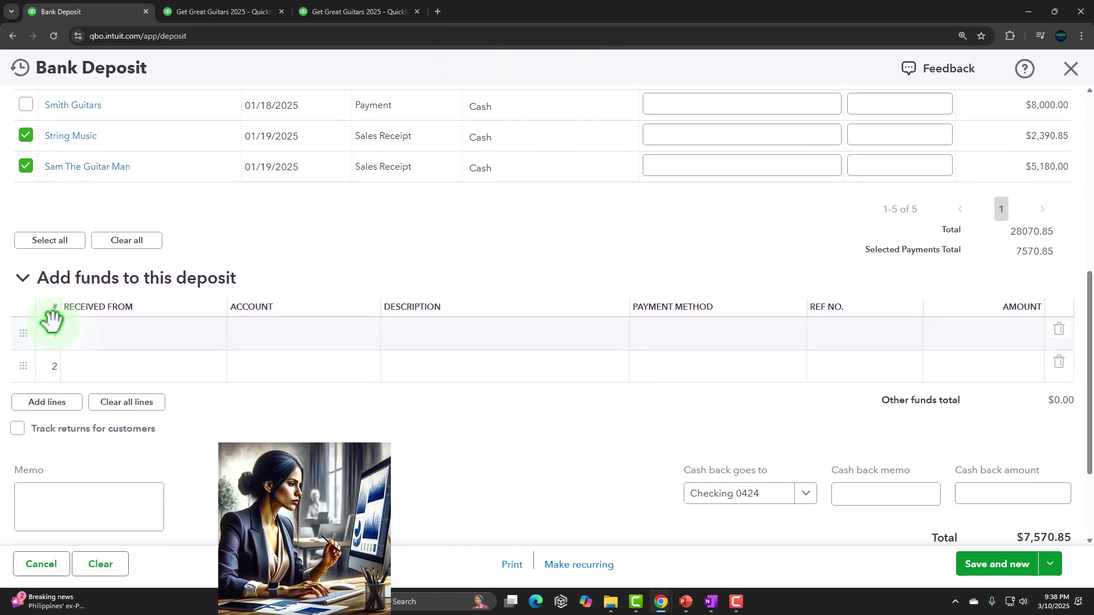
{"action": "left_click", "coordinate": [300, 327]}
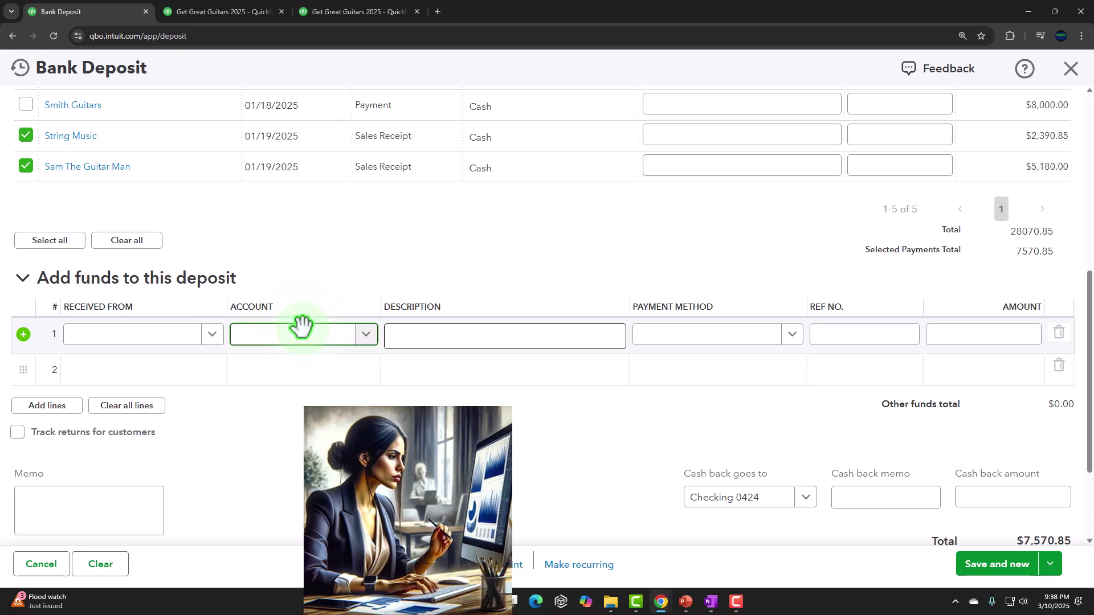
{"action": "left_click", "coordinate": [338, 250]}
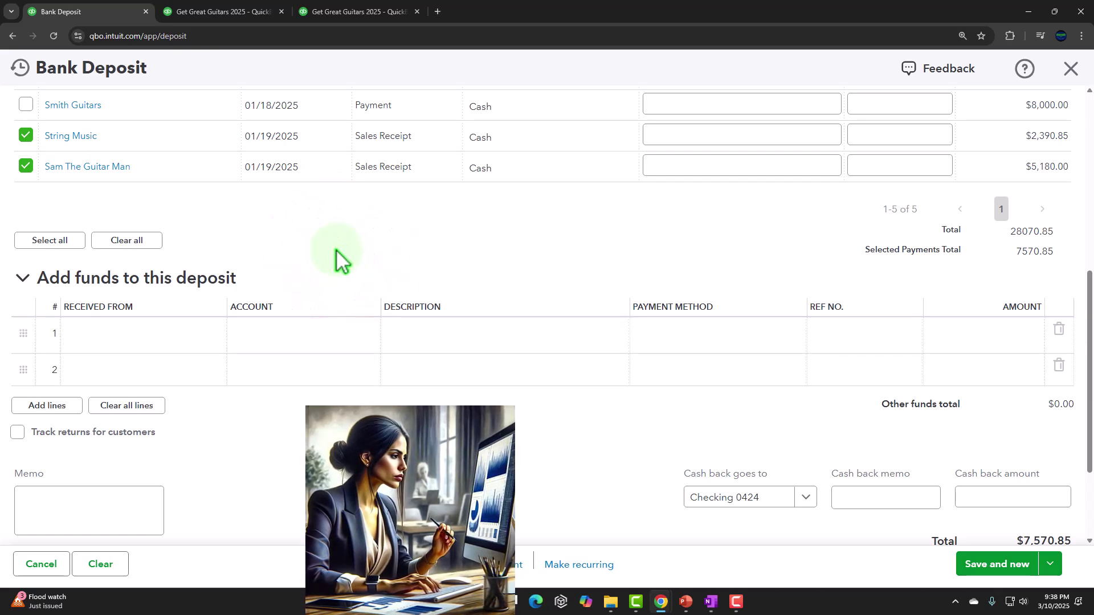
{"action": "scroll", "coordinate": [337, 253], "scroll_direction": "up", "scroll_amount": 2}
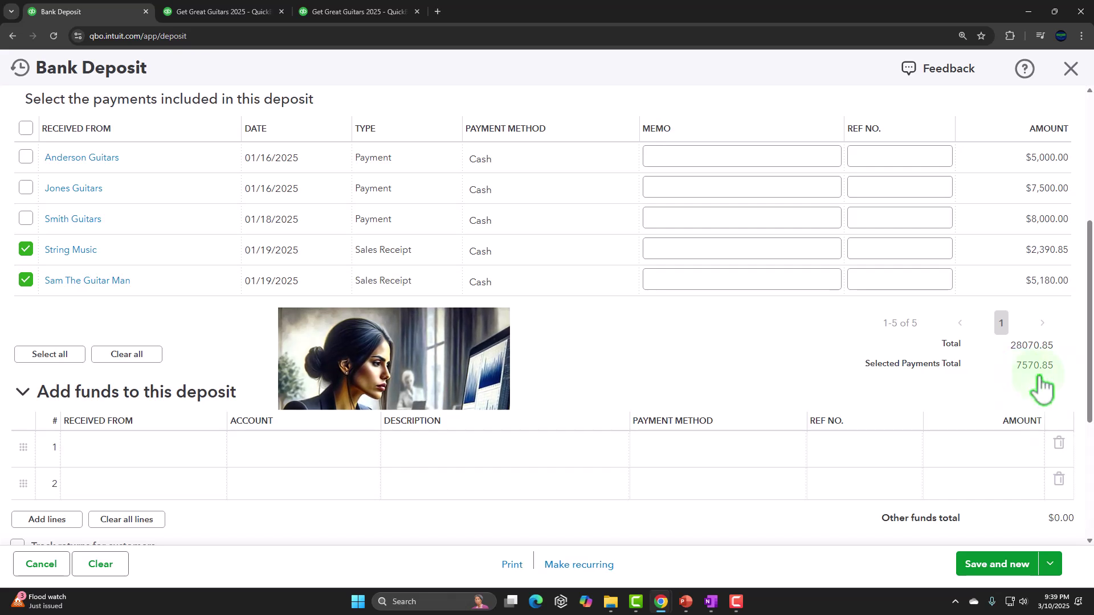
{"action": "scroll", "coordinate": [621, 351], "scroll_direction": "down", "scroll_amount": 2}
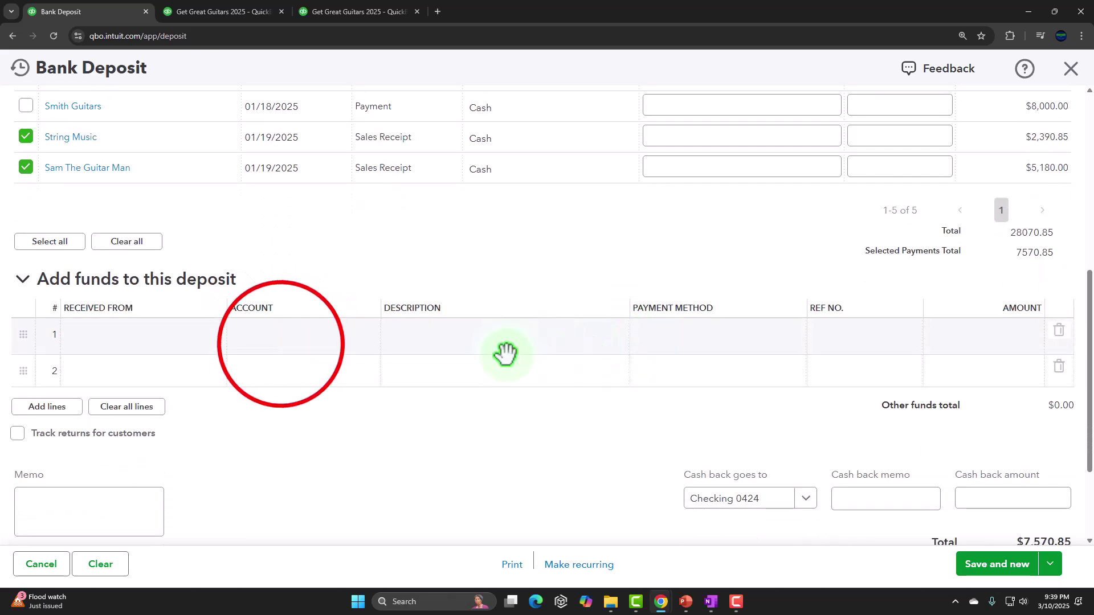
Step: Add a funds line of -5.00 to the deposit, using the Bank fees & service charges account under General business expenses
{"action": "left_click", "coordinate": [280, 341]}
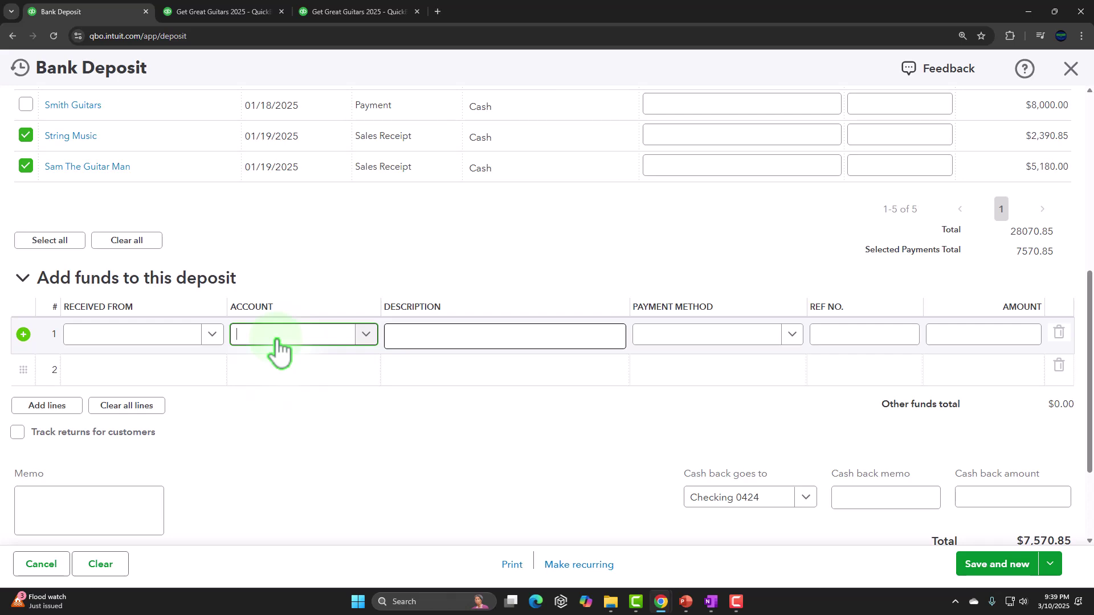
{"action": "type", "text": "bank"}
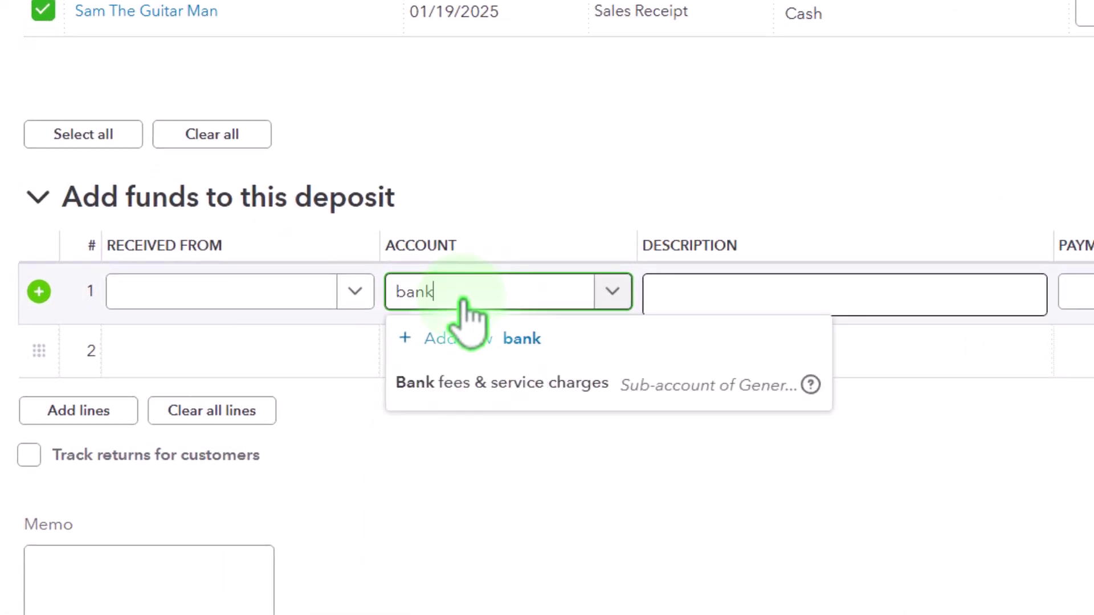
{"action": "key", "text": "Down"}
{"action": "key", "text": "Down"}
{"action": "key", "text": "Tab"}
{"action": "key", "text": "Tab"}
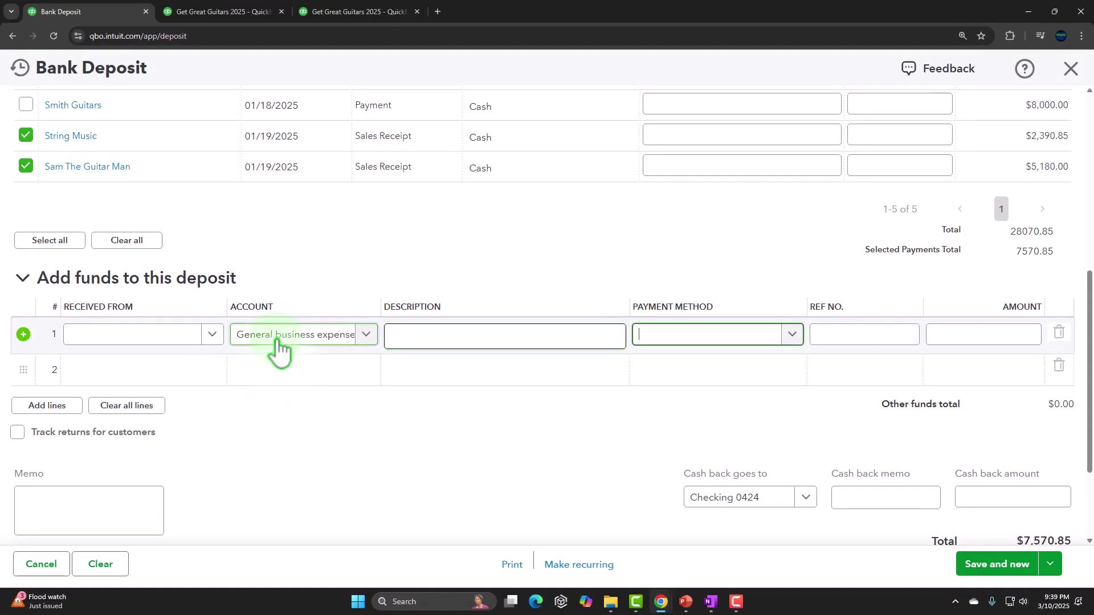
{"action": "key", "text": "Tab"}
{"action": "key", "text": "Tab"}
{"action": "type", "text": "-5"}
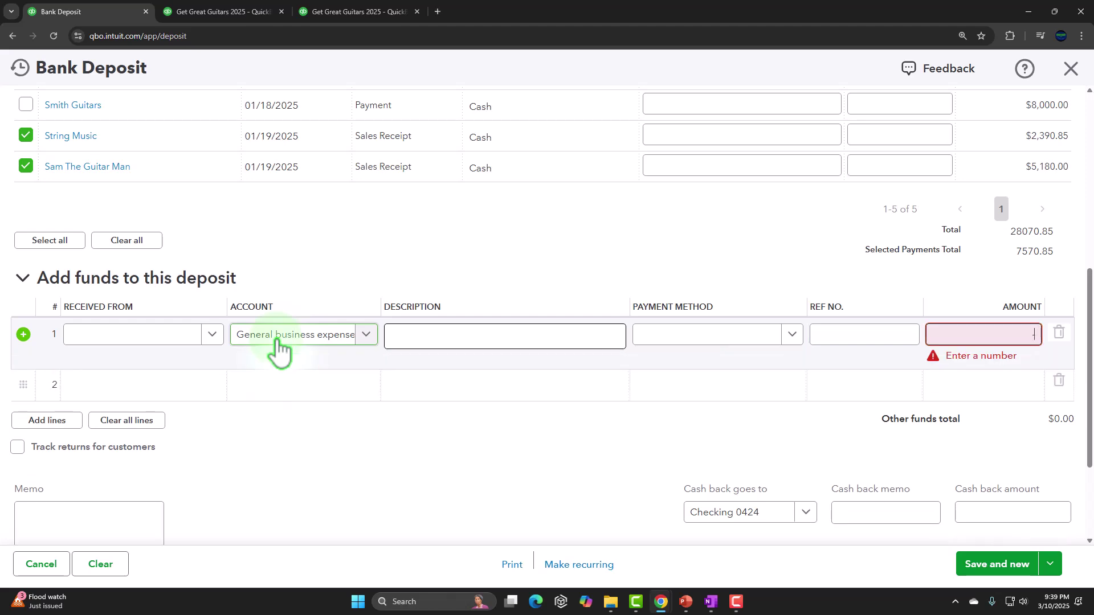
{"action": "key", "text": "Tab"}
Step: Compare the deposit total with the selected payments total and remove the negative fee line from the added funds
{"action": "scroll", "coordinate": [426, 363], "scroll_direction": "down", "scroll_amount": 1}
{"action": "scroll", "coordinate": [426, 362], "scroll_direction": "down", "scroll_amount": 2}
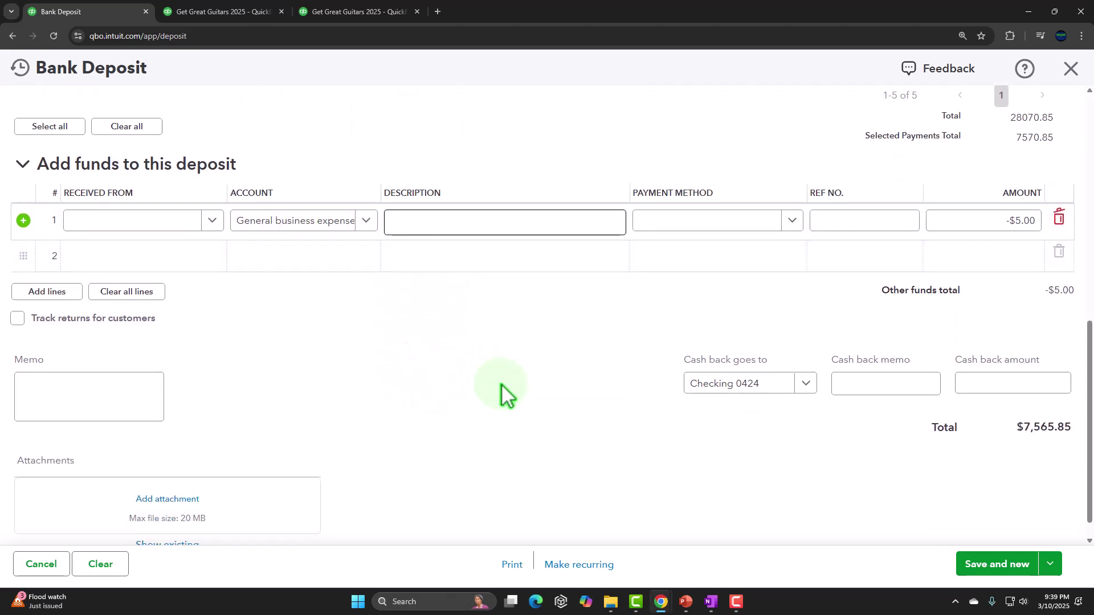
{"action": "scroll", "coordinate": [659, 407], "scroll_direction": "up", "scroll_amount": 2}
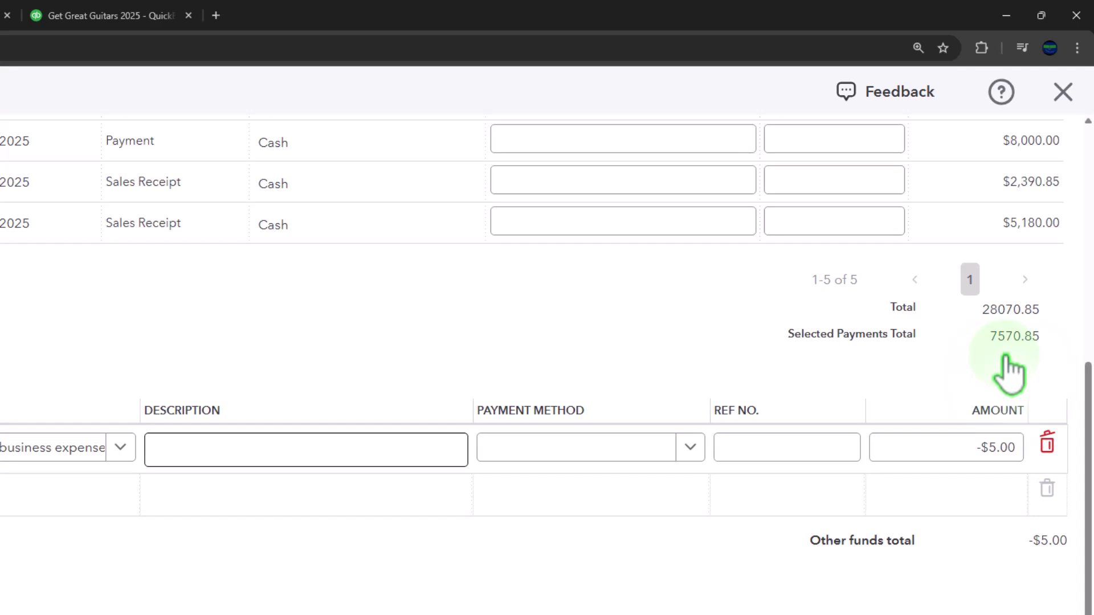
{"action": "scroll", "coordinate": [1008, 369], "scroll_direction": "down", "scroll_amount": 3}
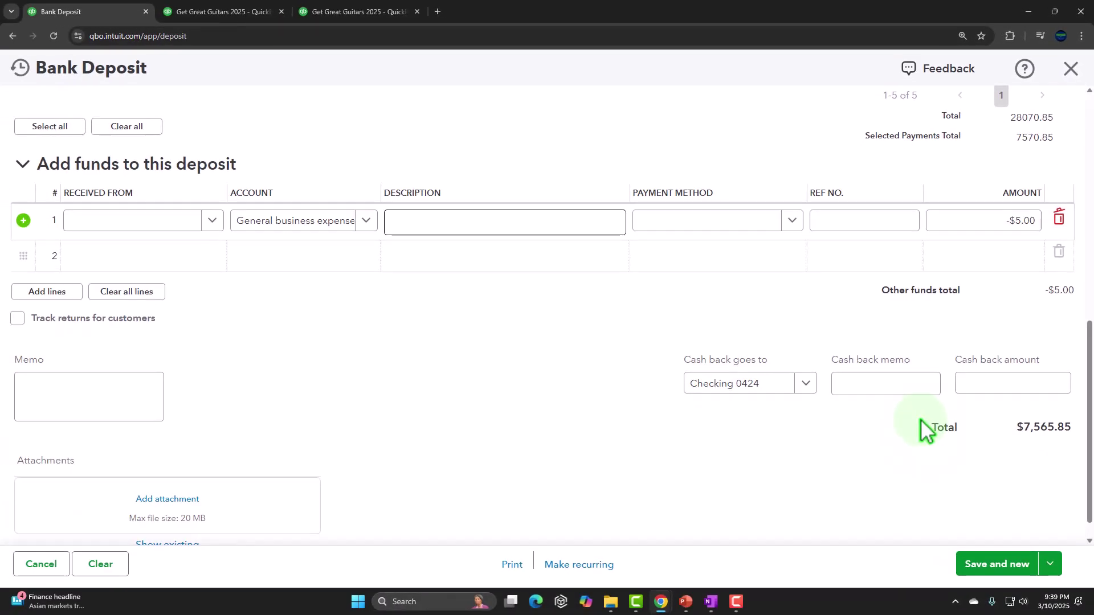
{"action": "left_click", "coordinate": [1060, 222]}
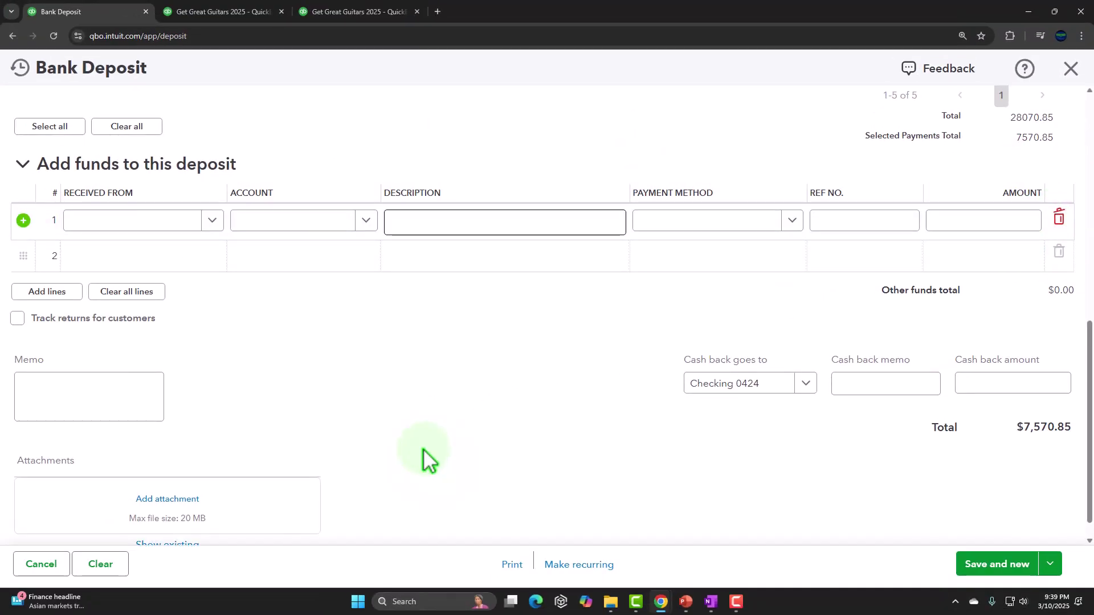
Step: Check the selected sales receipts, save the bank deposit and close it
{"action": "scroll", "coordinate": [428, 459], "scroll_direction": "up", "scroll_amount": 6}
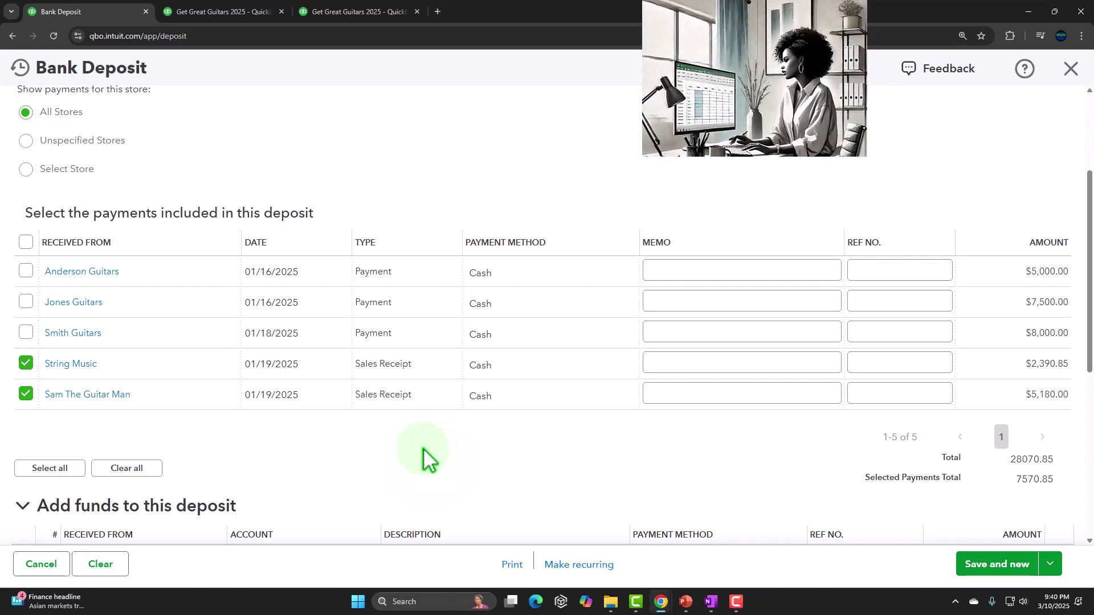
{"action": "scroll", "coordinate": [424, 456], "scroll_direction": "down", "scroll_amount": 1}
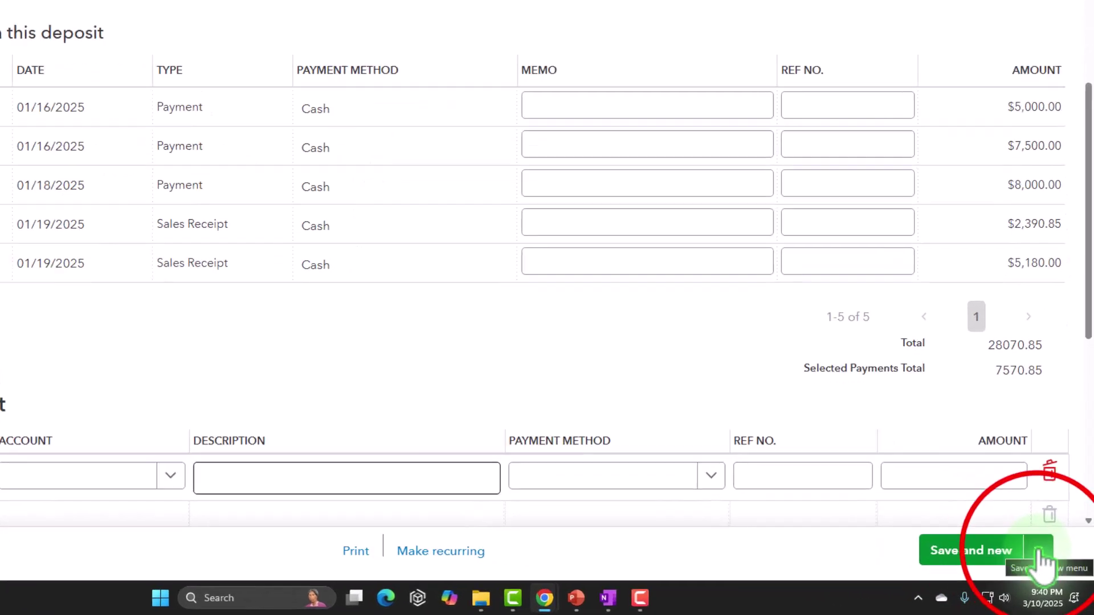
{"action": "left_click", "coordinate": [1038, 551]}
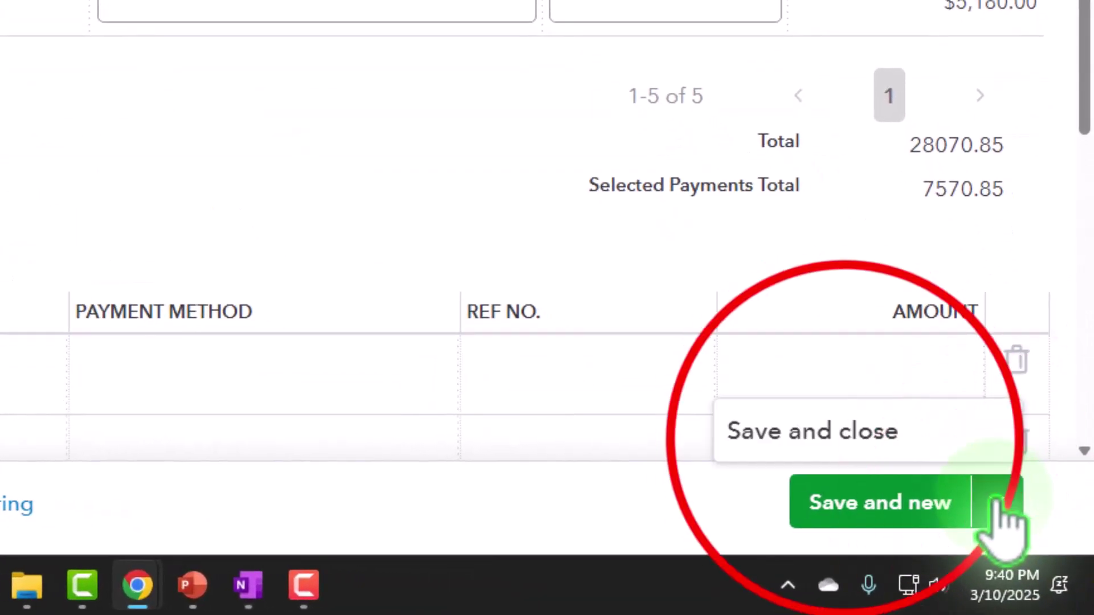
{"action": "left_click", "coordinate": [846, 441]}
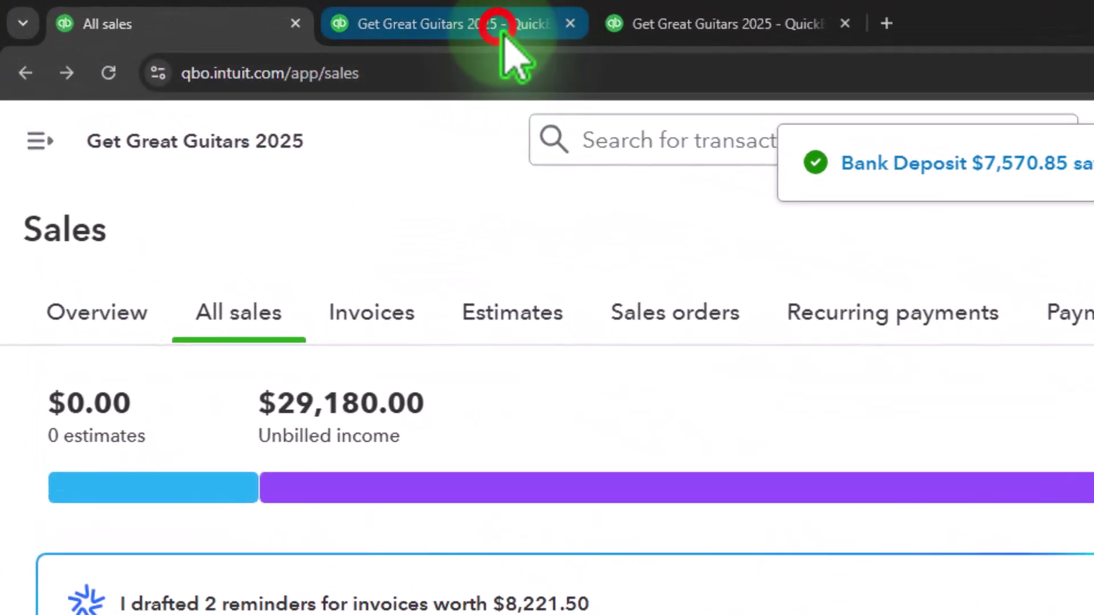
Step: Rerun the January balance sheet and examine the transactions behind the Checking 0424 balance
{"action": "left_click", "coordinate": [347, 16]}
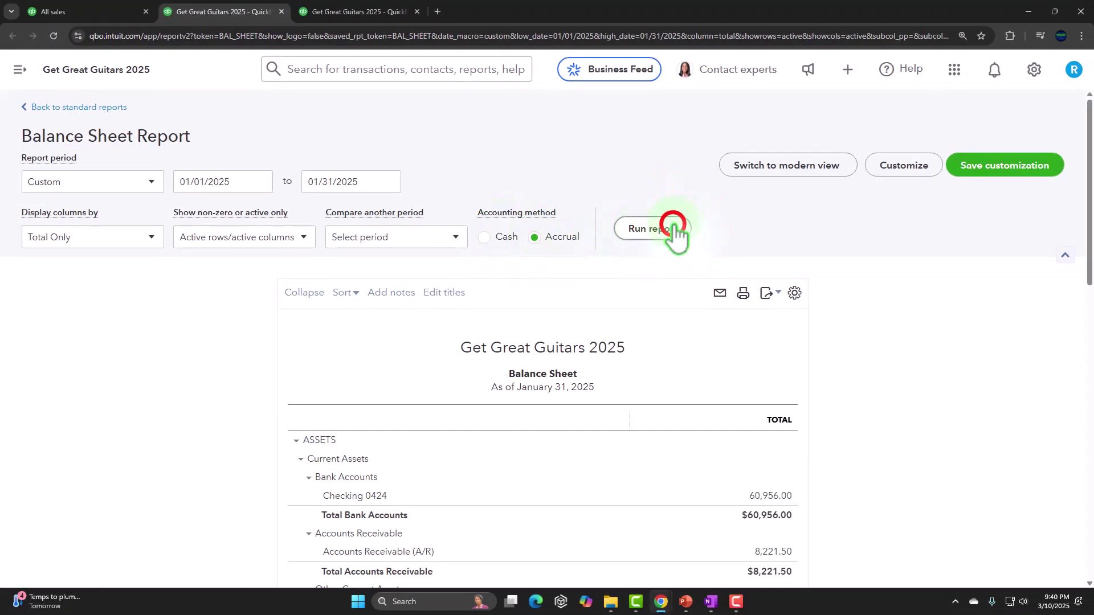
{"action": "left_click", "coordinate": [676, 231]}
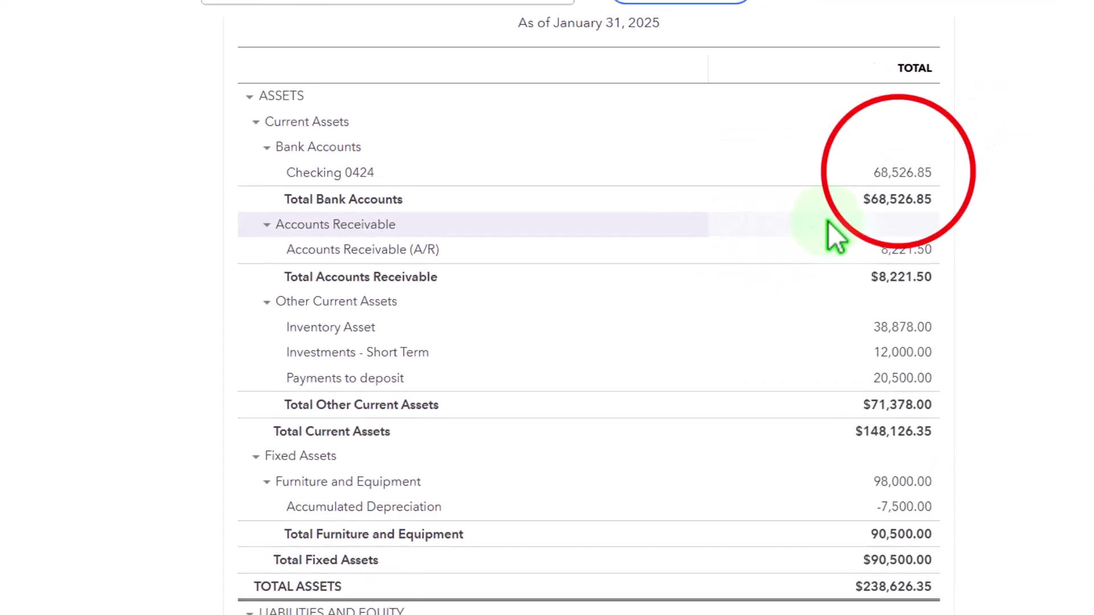
{"action": "left_click", "coordinate": [891, 173]}
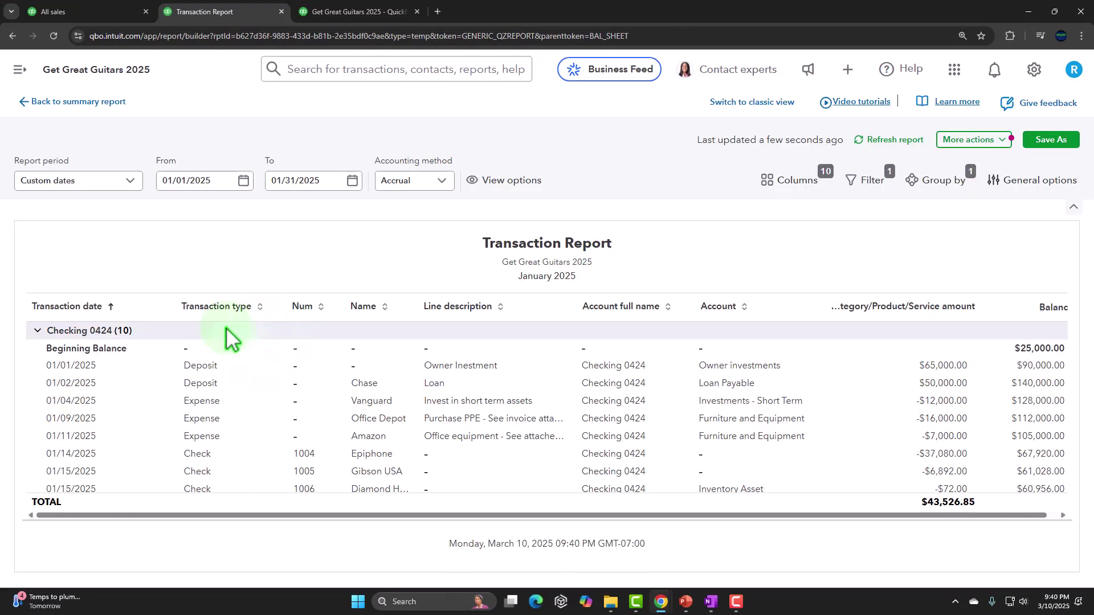
{"action": "scroll", "coordinate": [228, 338], "scroll_direction": "down", "scroll_amount": 1}
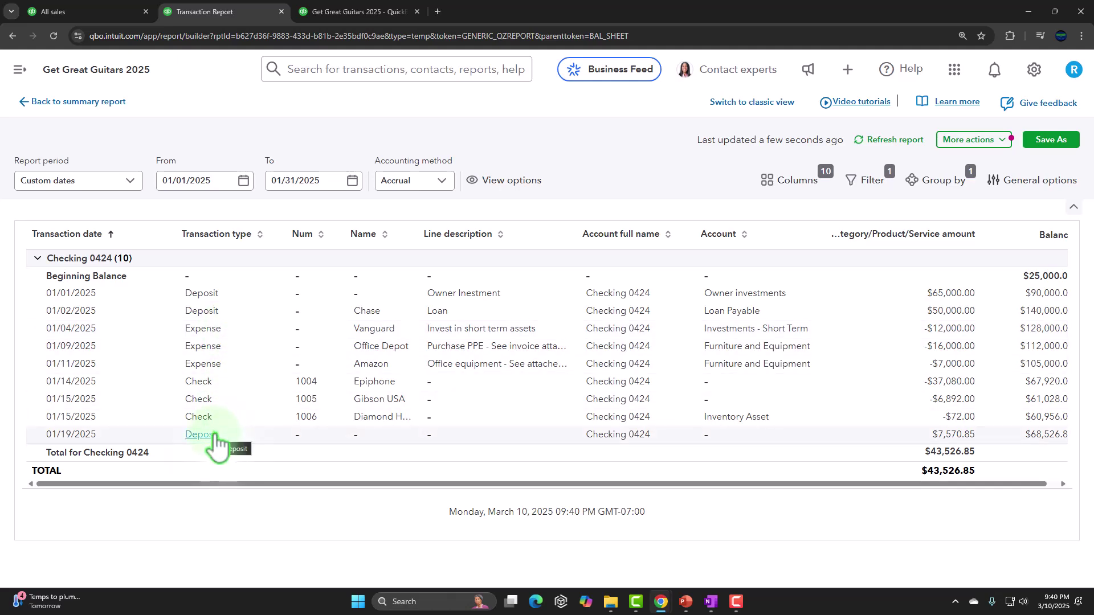
Step: Inspect the payments included in the 01/19/2025 deposit from the checking report and close the deposit unchanged
{"action": "left_click", "coordinate": [945, 436]}
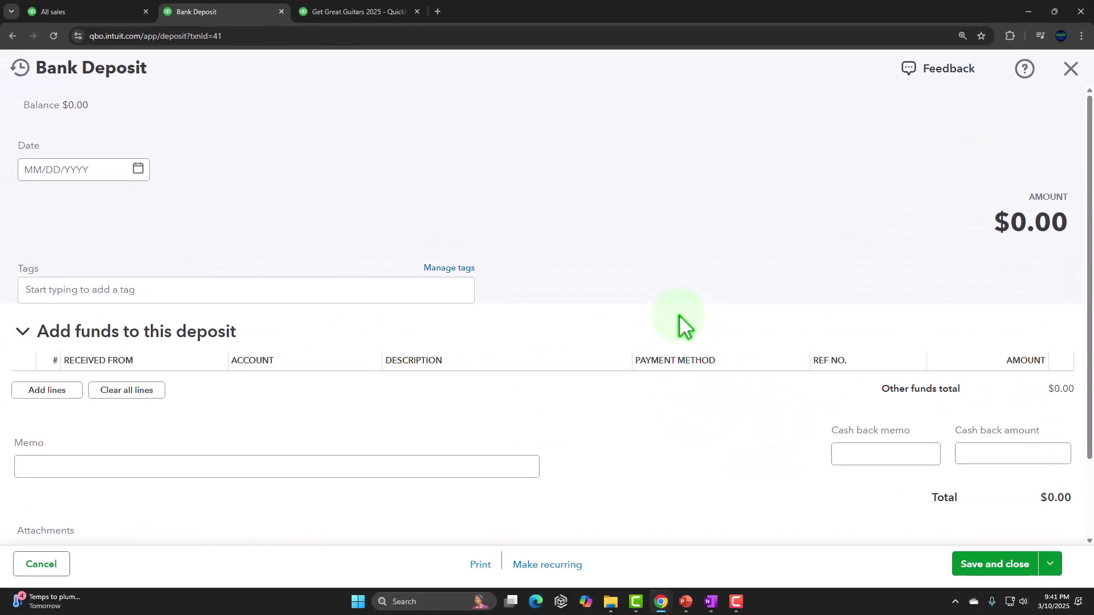
{"action": "scroll", "coordinate": [559, 264], "scroll_direction": "down", "scroll_amount": 3}
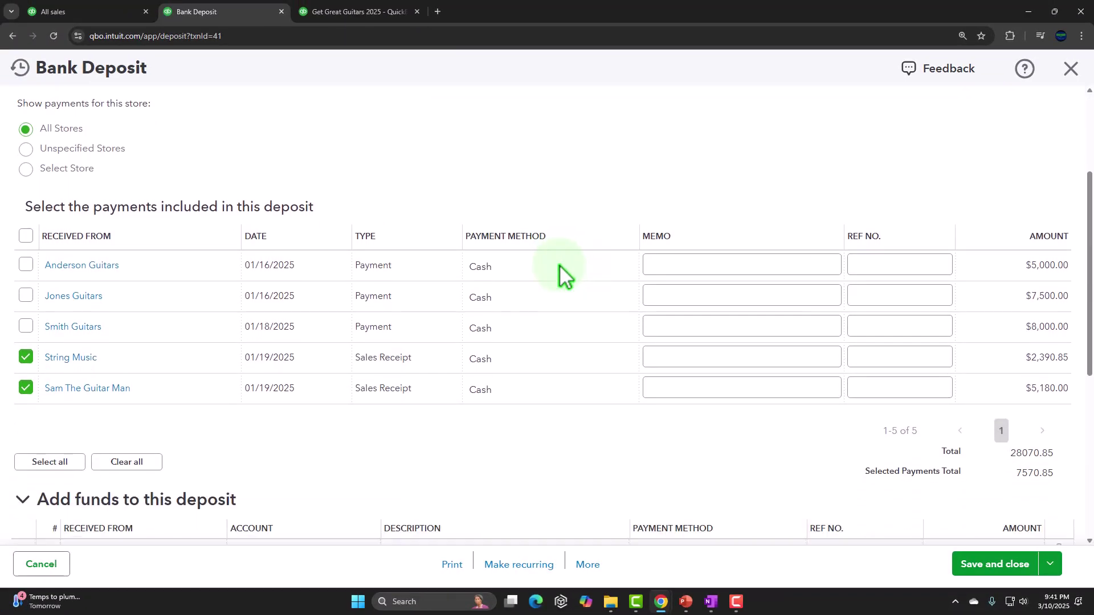
{"action": "scroll", "coordinate": [559, 264], "scroll_direction": "down", "scroll_amount": 2}
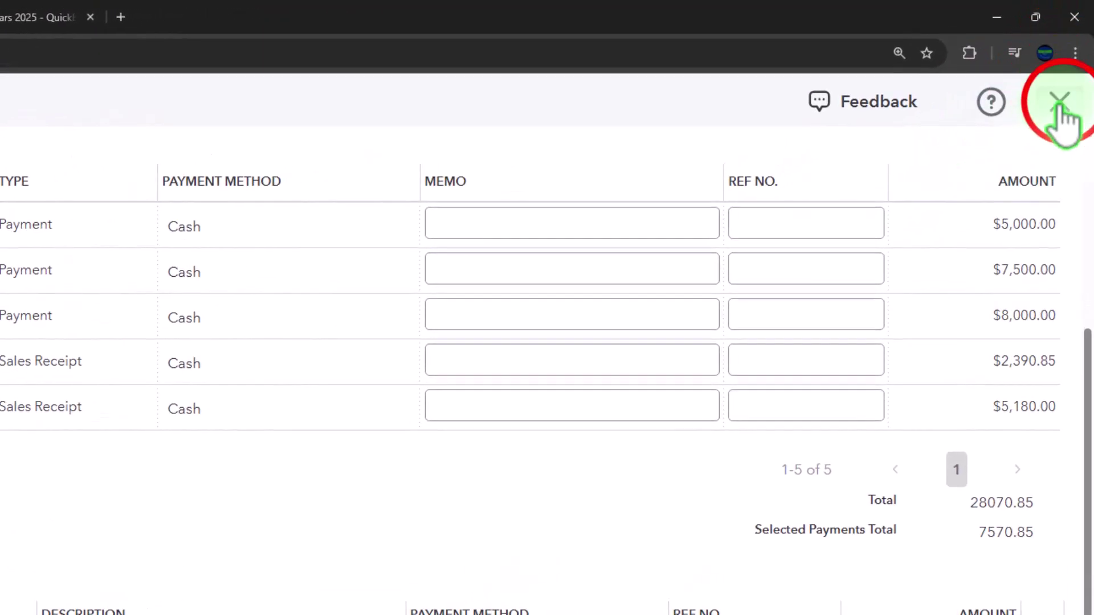
{"action": "left_click", "coordinate": [1063, 96]}
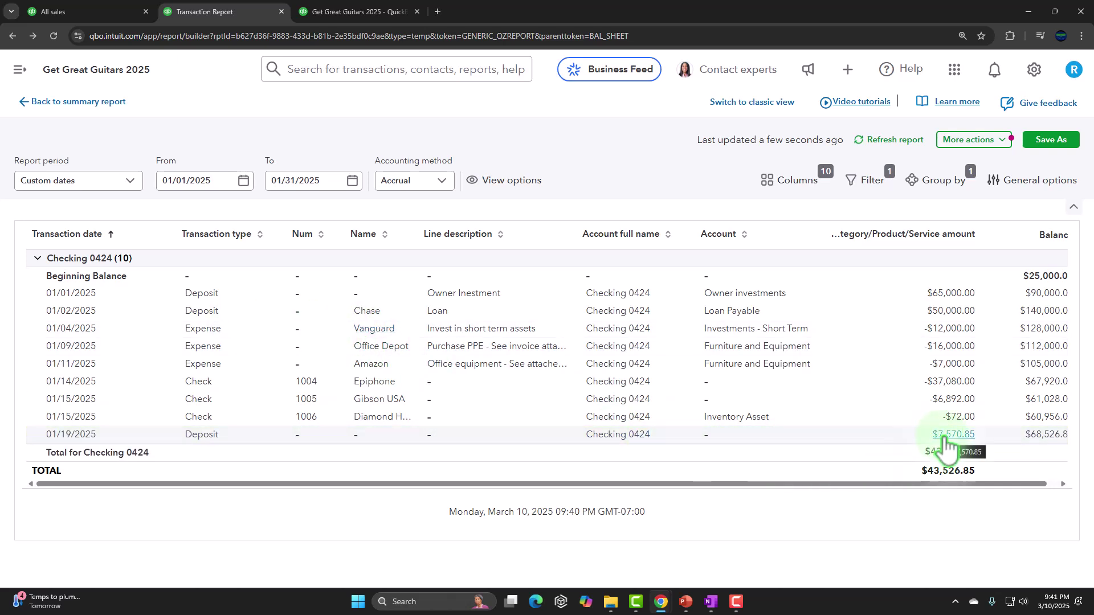
Step: Examine the transactions behind the Payments to deposit balance on the balance sheet and return to the report summary
{"action": "left_click", "coordinate": [78, 102]}
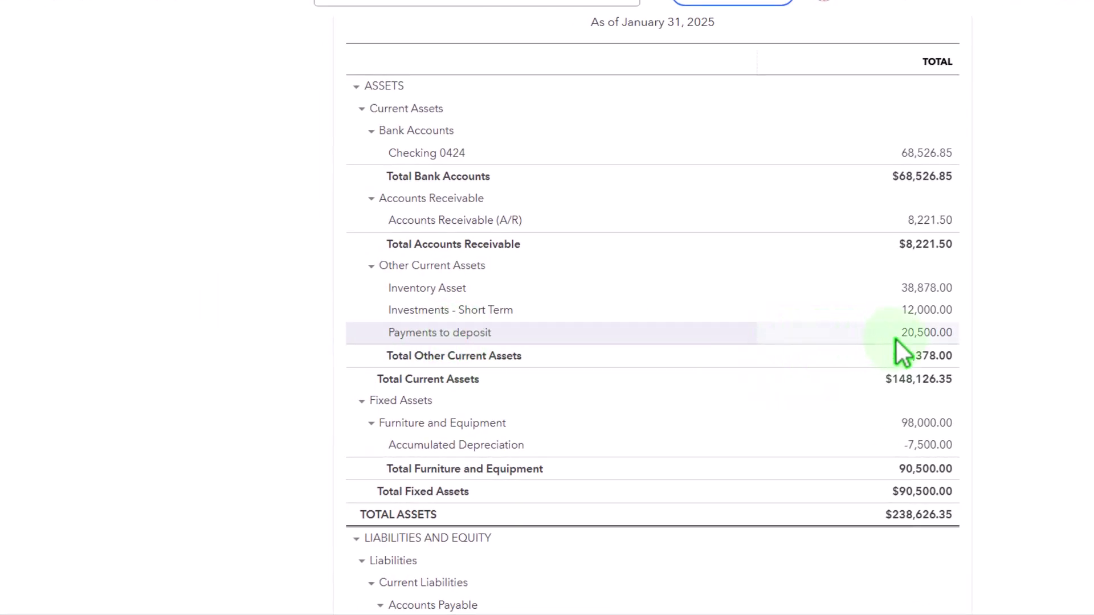
{"action": "left_click", "coordinate": [903, 336]}
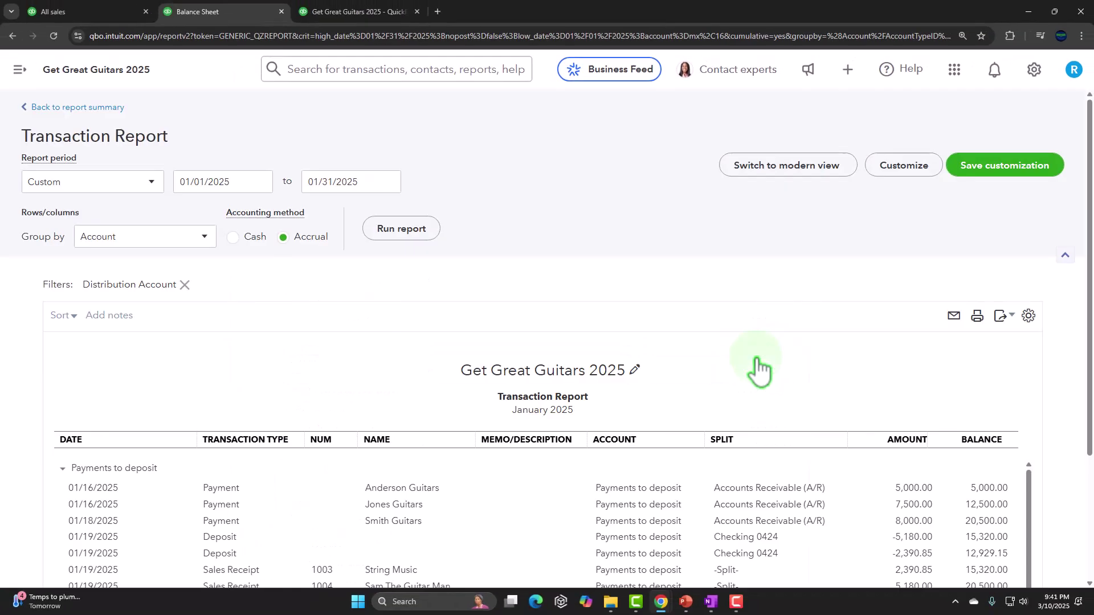
{"action": "scroll", "coordinate": [757, 368], "scroll_direction": "down", "scroll_amount": 3}
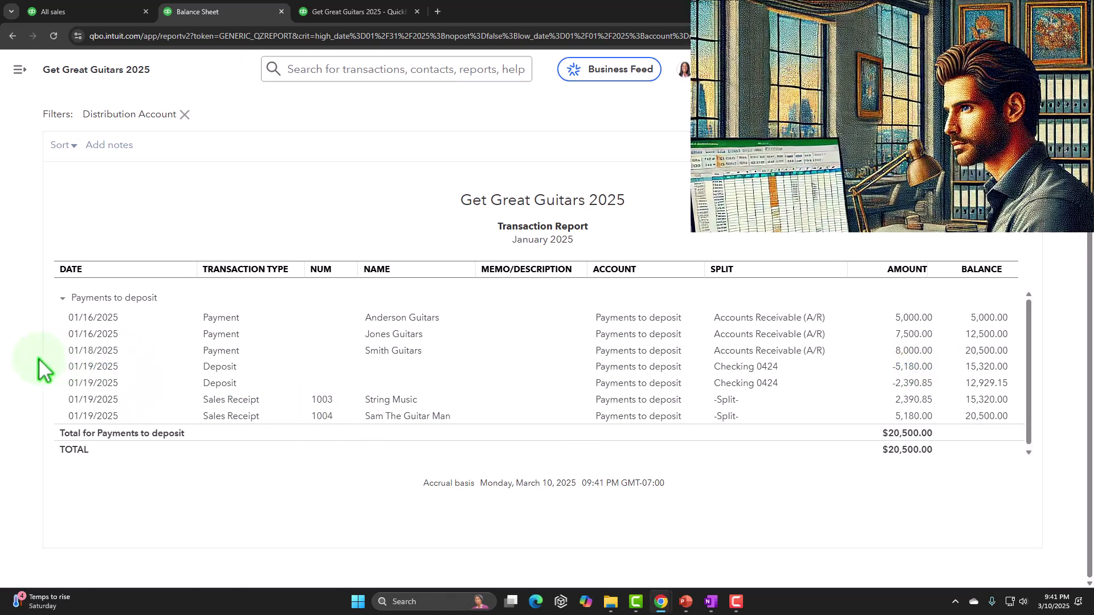
{"action": "scroll", "coordinate": [40, 368], "scroll_direction": "up", "scroll_amount": 3}
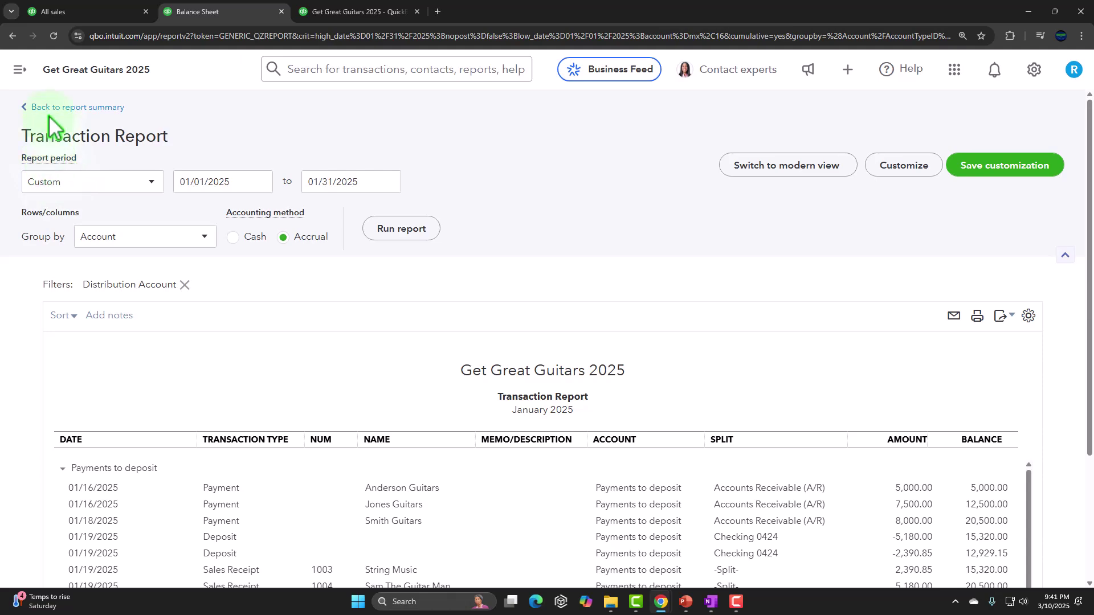
{"action": "left_click", "coordinate": [50, 108]}
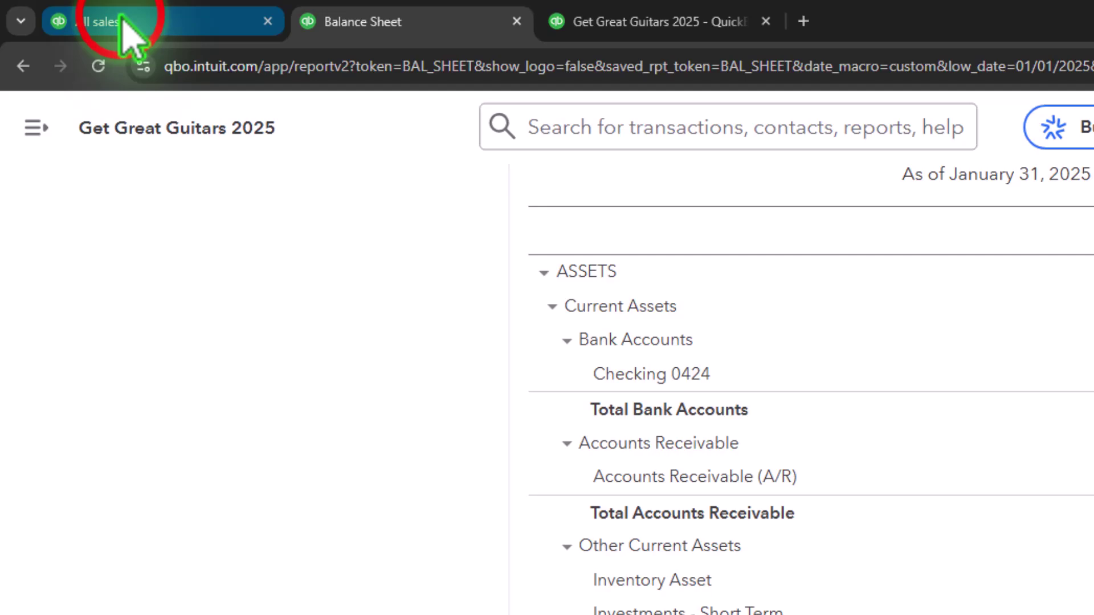
Step: View the Bank transactions page in the Transactions section
{"action": "left_click", "coordinate": [123, 23]}
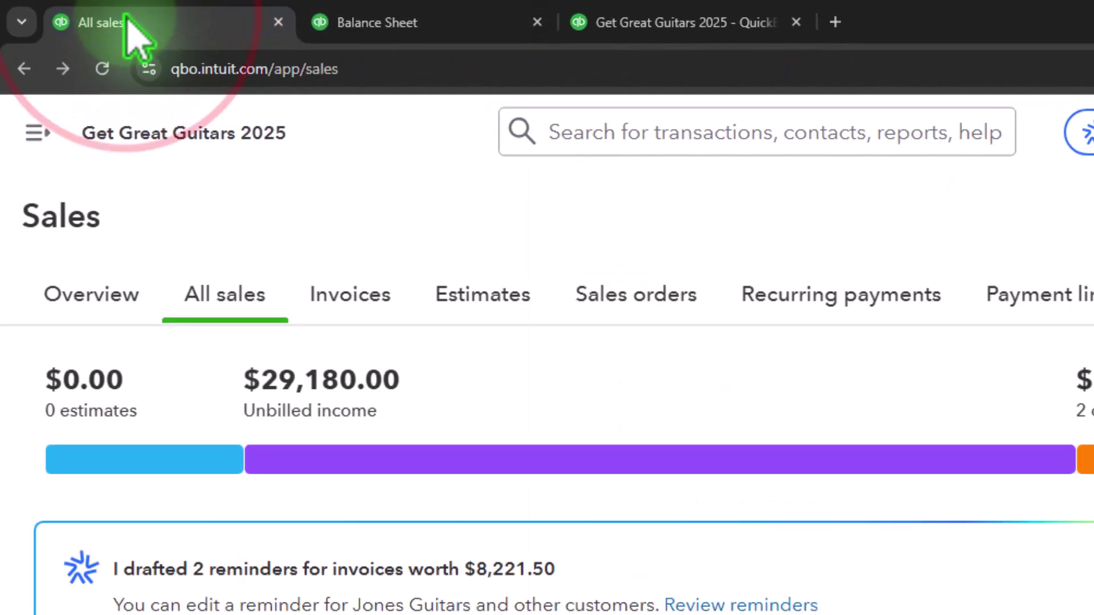
{"action": "left_click", "coordinate": [35, 128]}
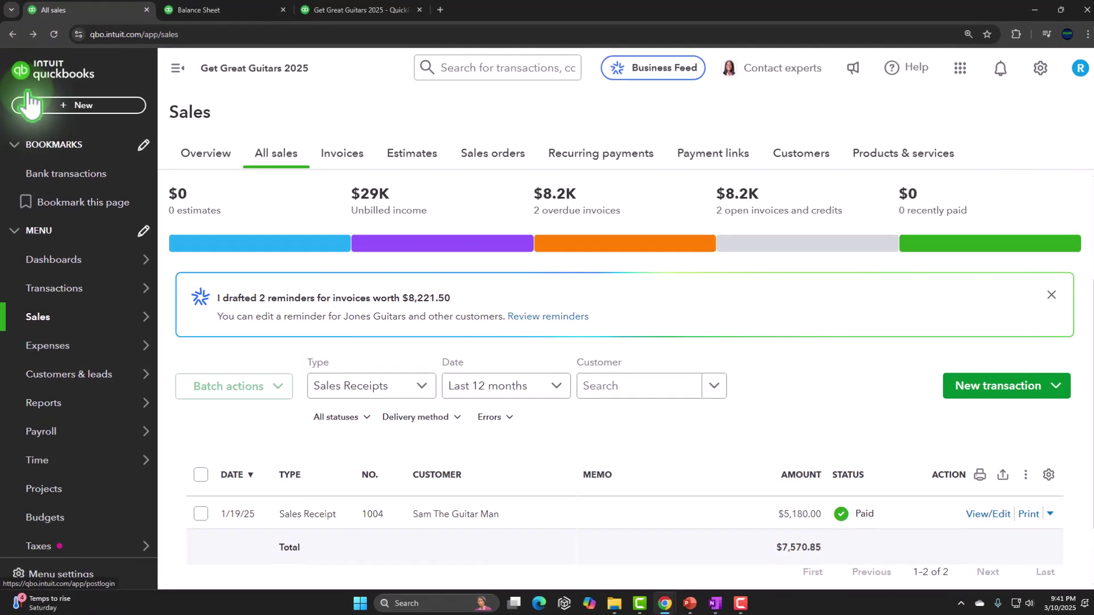
{"action": "left_click", "coordinate": [54, 295]}
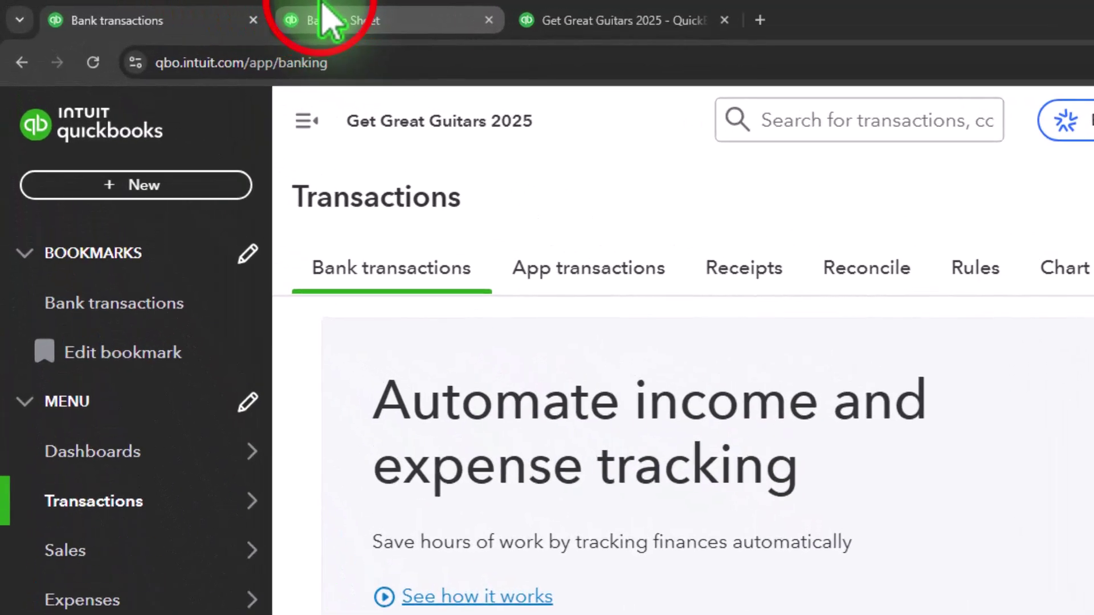
Step: Review the January balance sheet and the January profit and loss report
{"action": "left_click", "coordinate": [333, 18]}
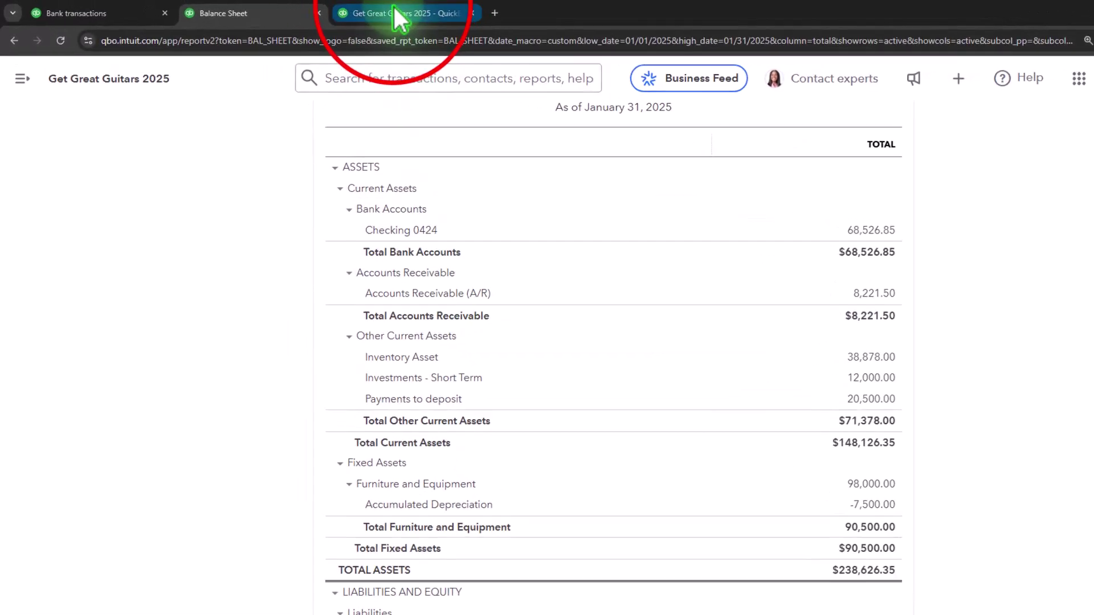
{"action": "left_click", "coordinate": [399, 14]}
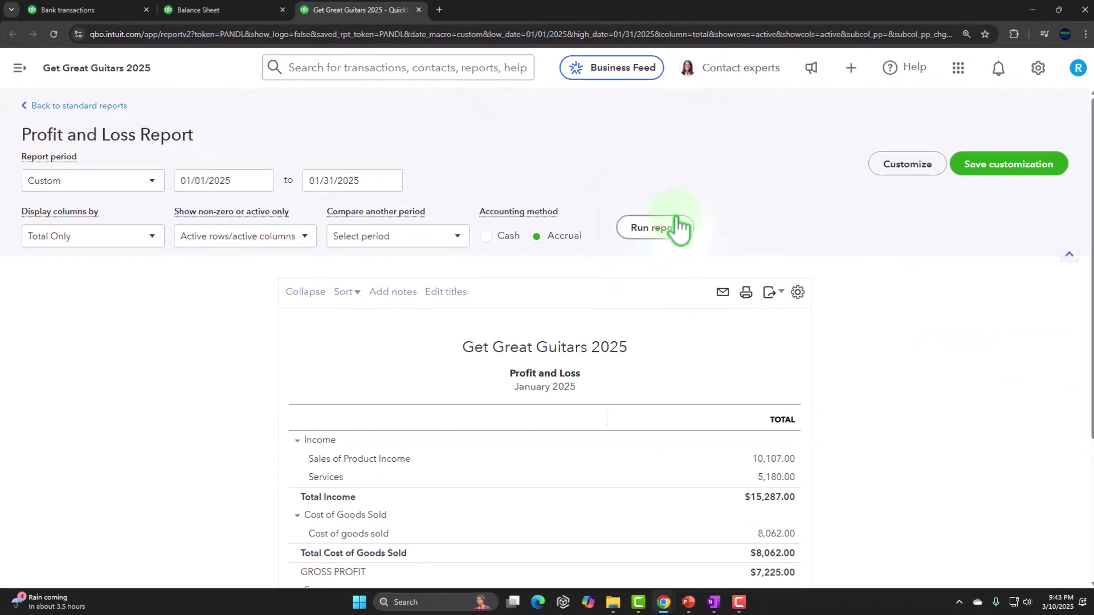
{"action": "scroll", "coordinate": [676, 222], "scroll_direction": "down", "scroll_amount": 2}
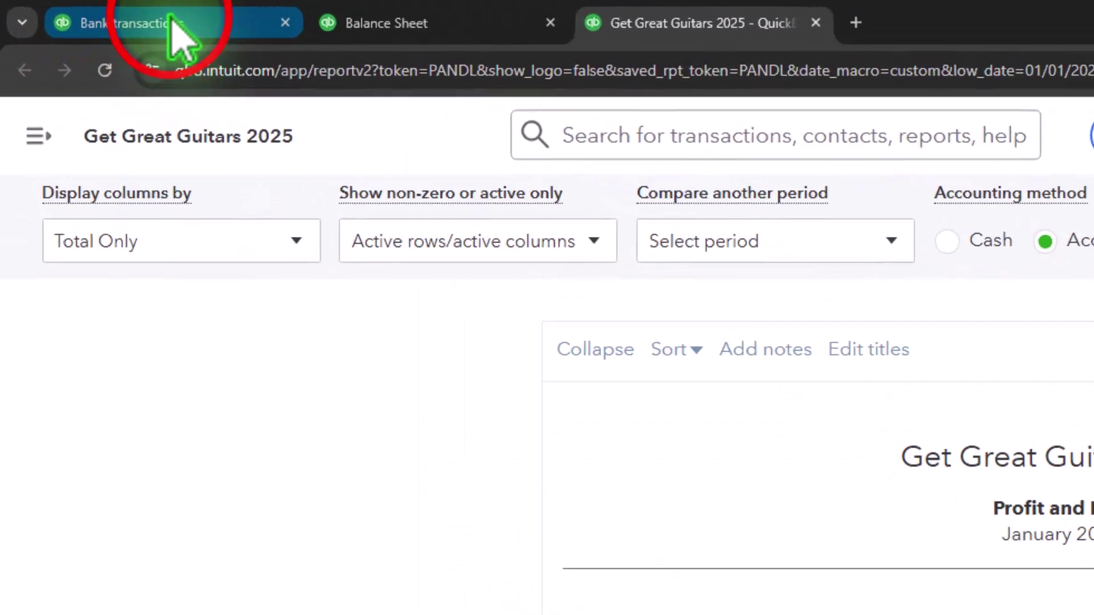
Step: Start a new bank deposit into the checking account and date it 01/21/2025
{"action": "left_click", "coordinate": [86, 12]}
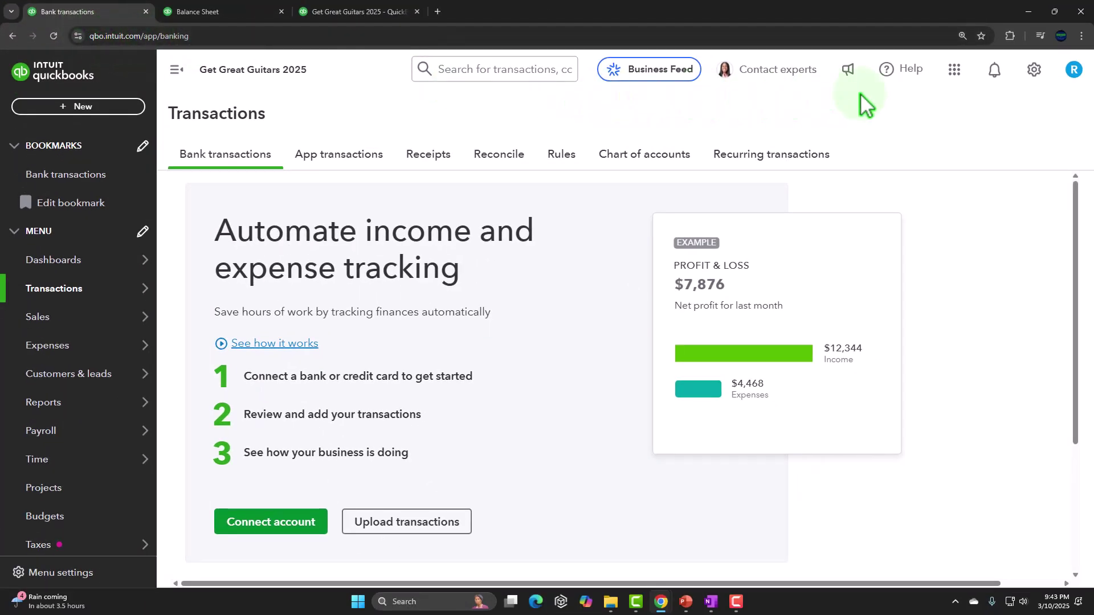
{"action": "left_click", "coordinate": [82, 109]}
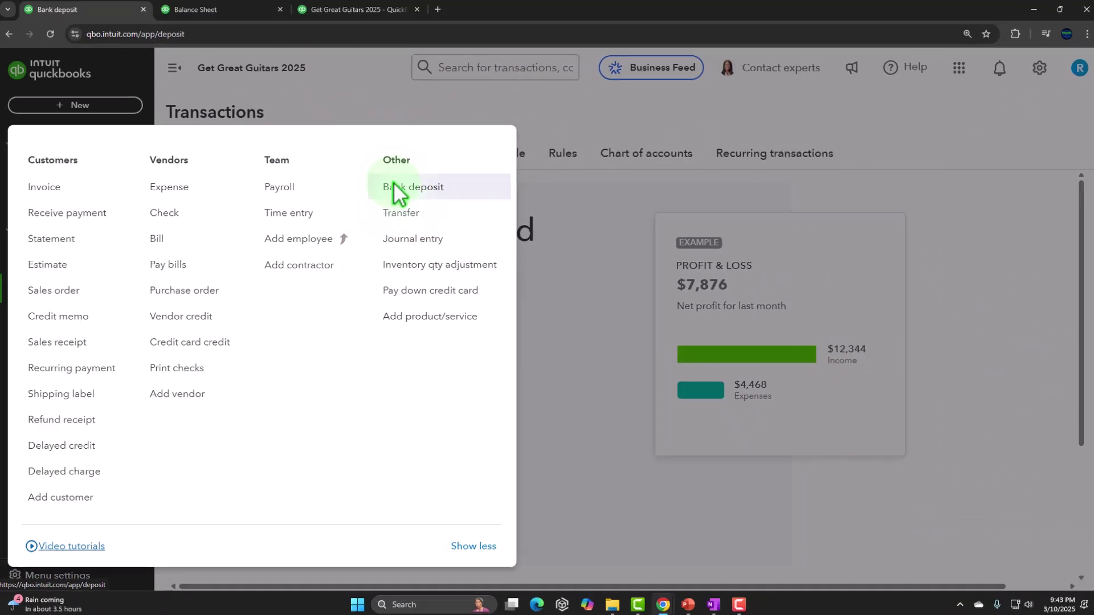
{"action": "left_click", "coordinate": [569, 142]}
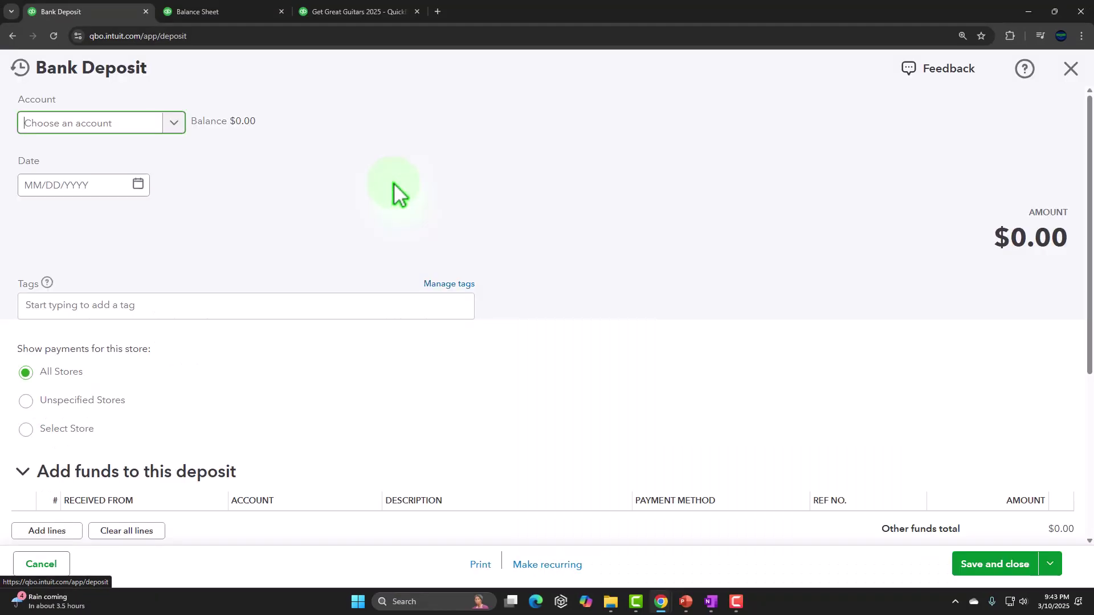
{"action": "key", "text": "Tab"}
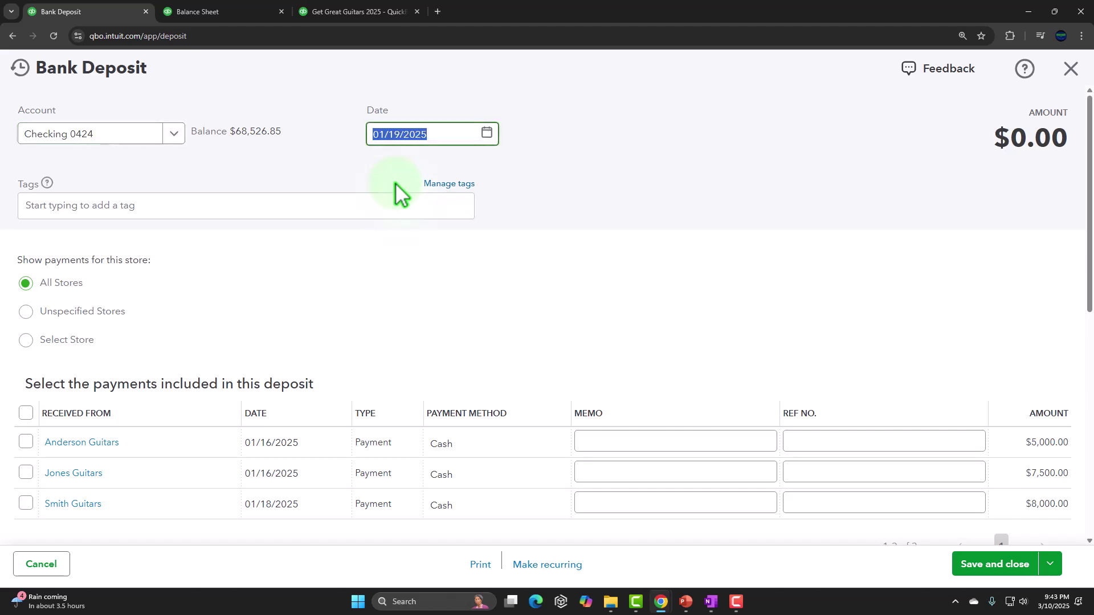
{"action": "type", "text": "01/21/2025"}
{"action": "key", "text": "Tab"}
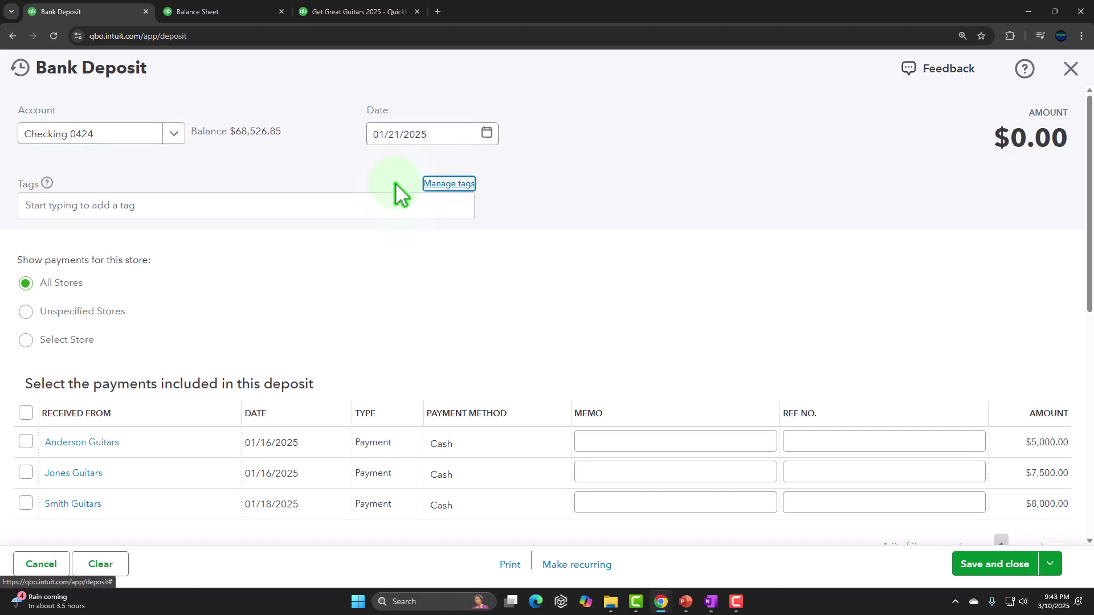
{"action": "key", "text": "Tab"}
Step: Include the Anderson Guitars, Jones Guitars and Smith Guitars payments in the deposit, then save and close it
{"action": "scroll", "coordinate": [442, 286], "scroll_direction": "down", "scroll_amount": 2}
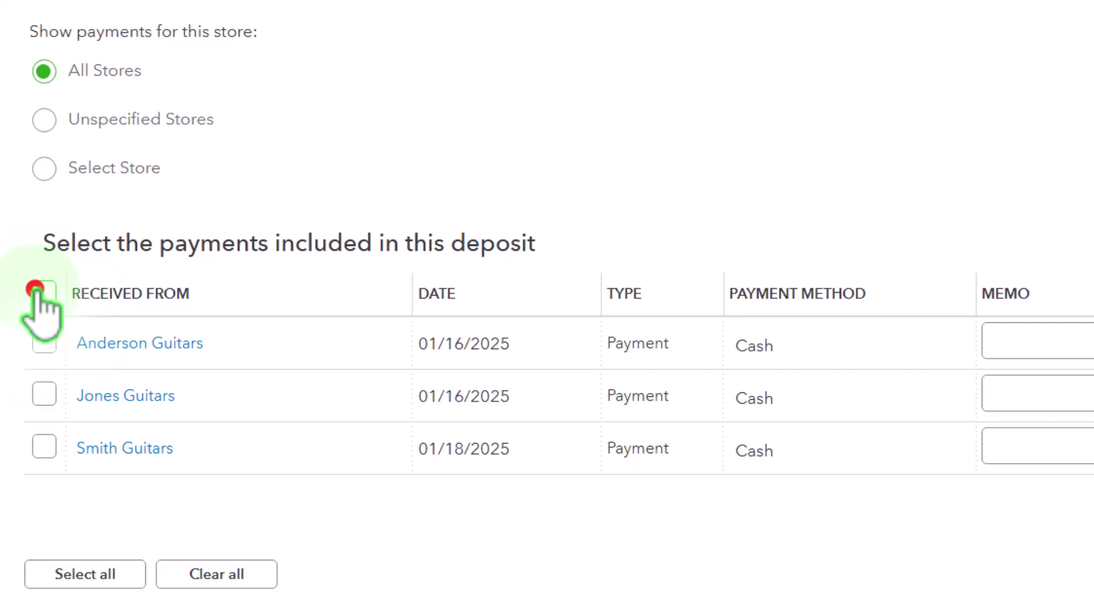
{"action": "left_click", "coordinate": [38, 291]}
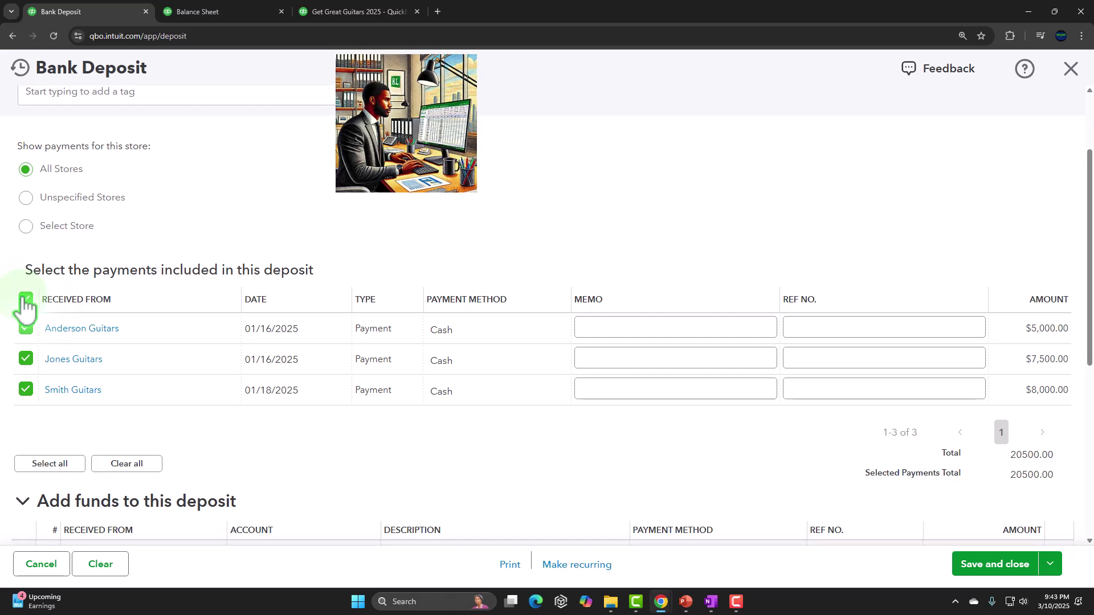
{"action": "scroll", "coordinate": [25, 308], "scroll_direction": "down", "scroll_amount": 1}
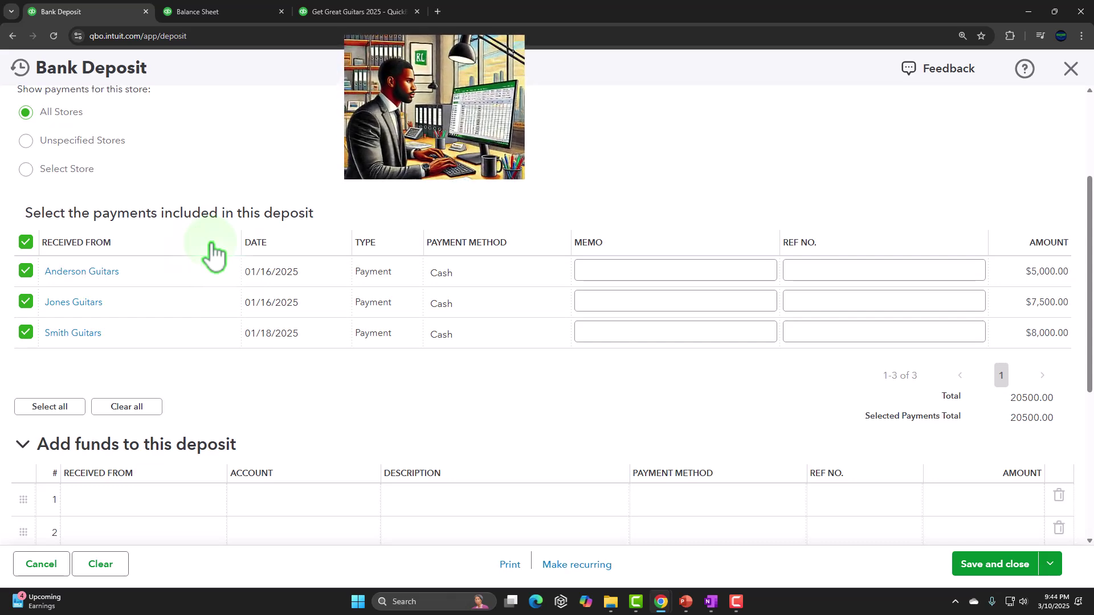
{"action": "scroll", "coordinate": [212, 254], "scroll_direction": "down", "scroll_amount": 1}
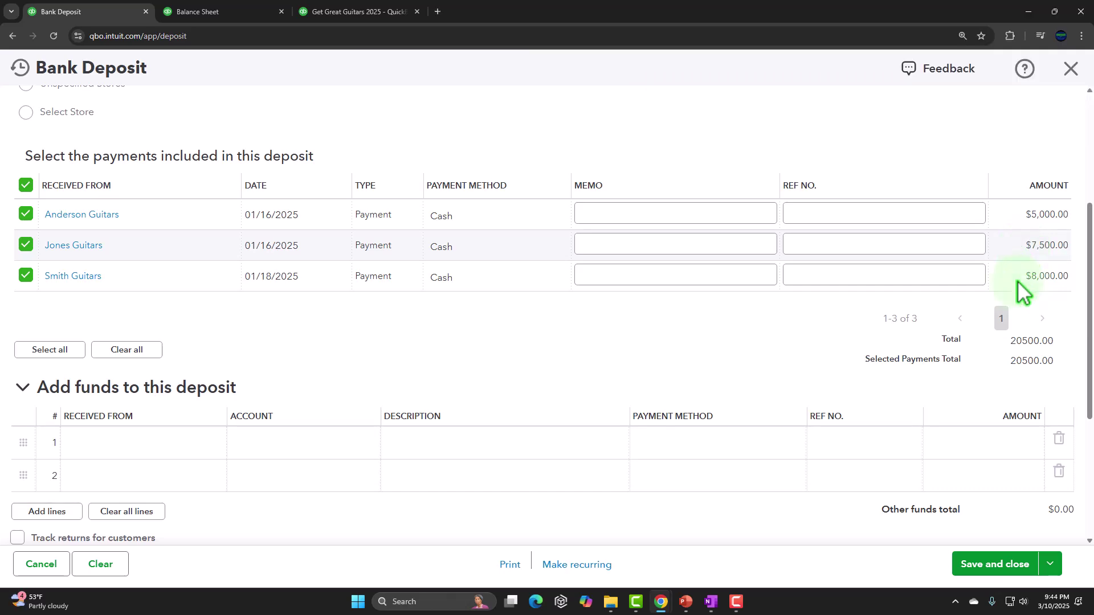
{"action": "left_click", "coordinate": [991, 565]}
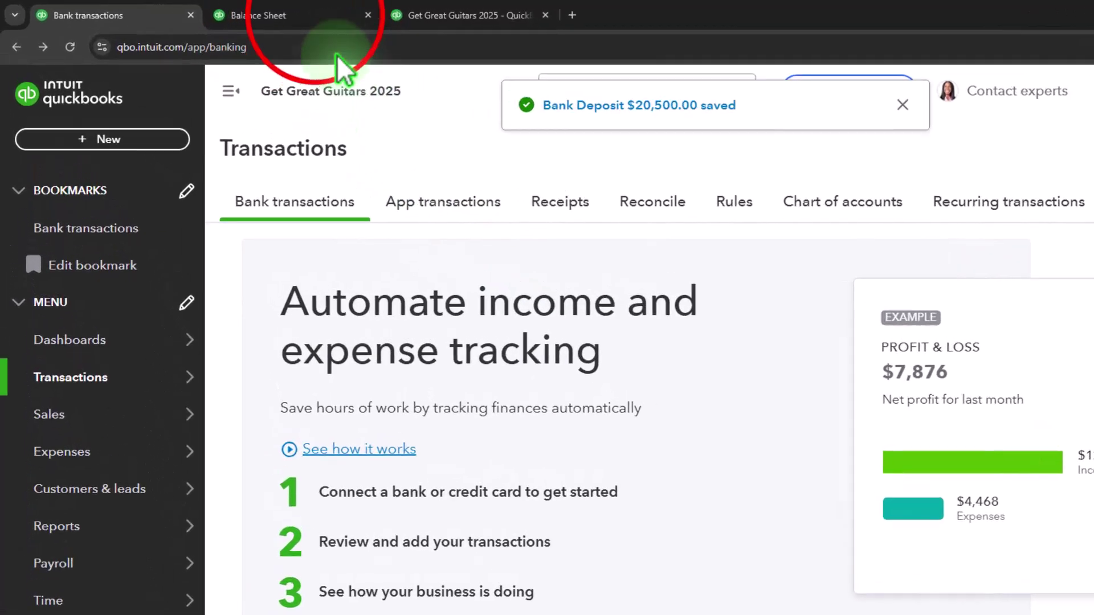
Step: Rerun the January balance sheet to refresh it with the new deposit
{"action": "left_click", "coordinate": [248, 11]}
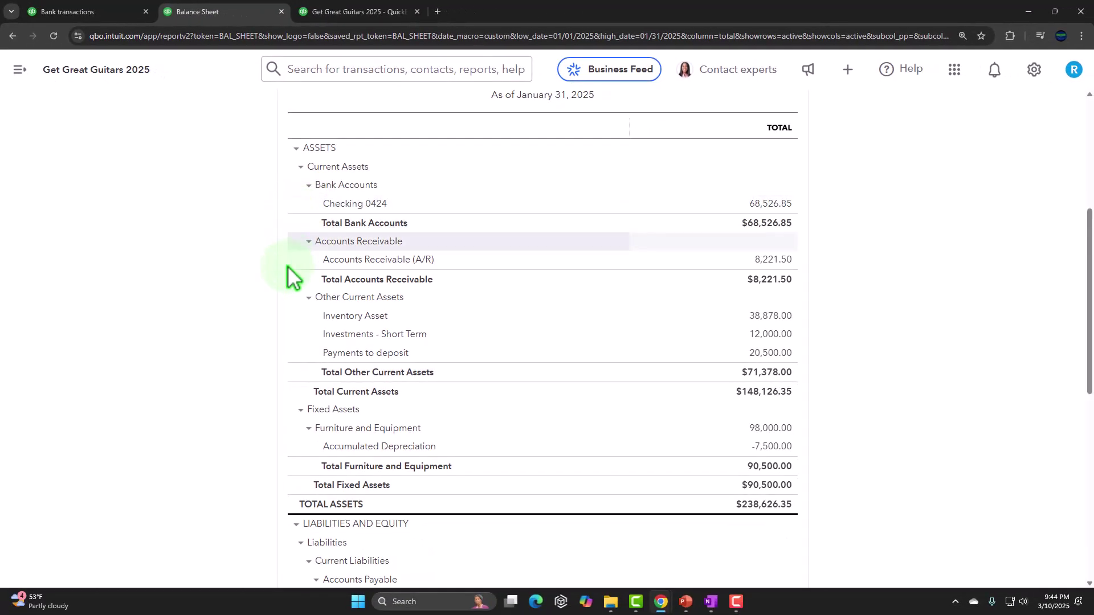
{"action": "scroll", "coordinate": [333, 239], "scroll_direction": "up", "scroll_amount": 2}
{"action": "scroll", "coordinate": [342, 256], "scroll_direction": "up", "scroll_amount": 4}
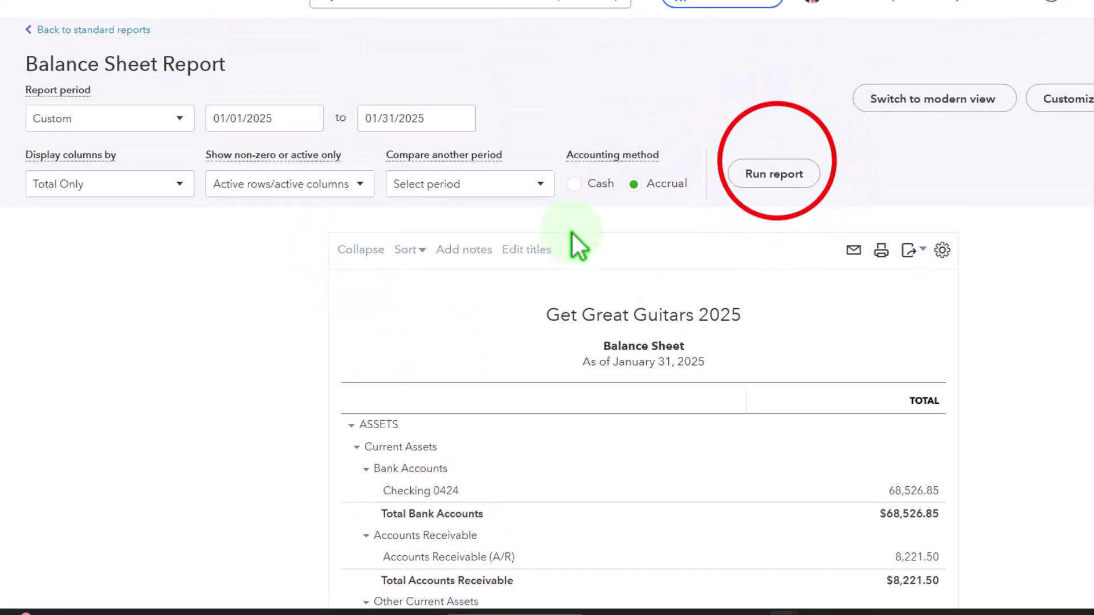
{"action": "left_click", "coordinate": [775, 181]}
{"action": "scroll", "coordinate": [290, 311], "scroll_direction": "down", "scroll_amount": 4}
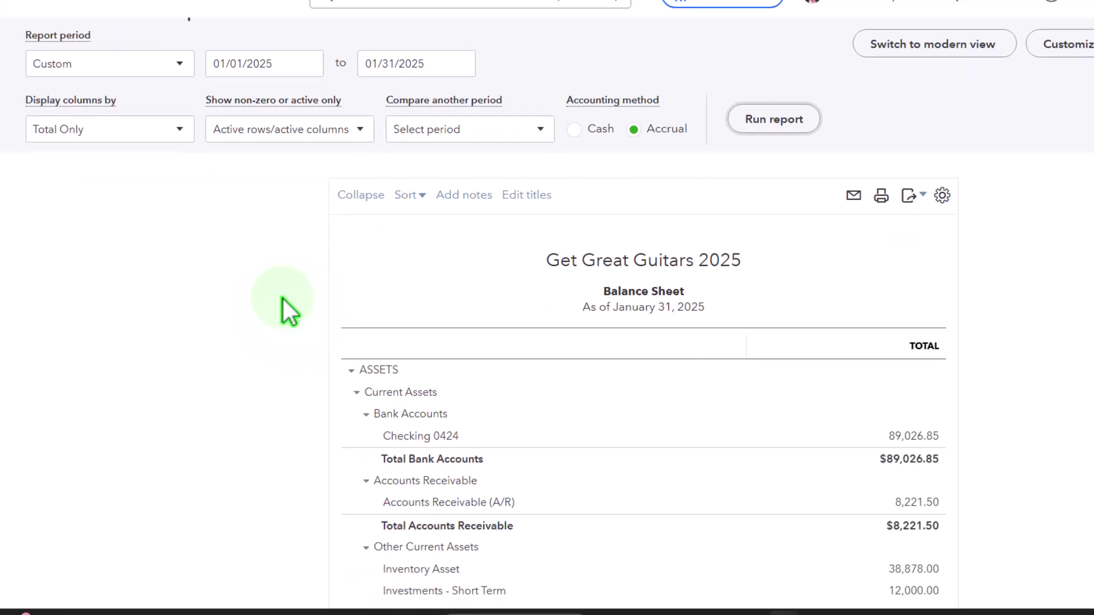
Step: Inspect the 01/21/2025 deposit from the checking account's transaction report, close it unchanged and return to the balance sheet
{"action": "left_click", "coordinate": [825, 306]}
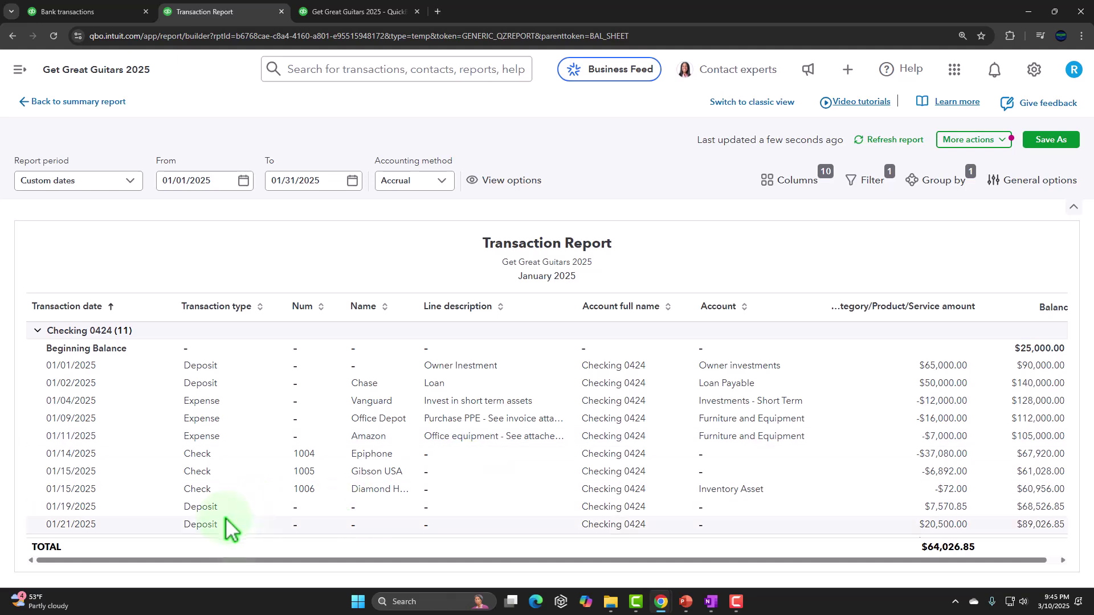
{"action": "left_click", "coordinate": [943, 525]}
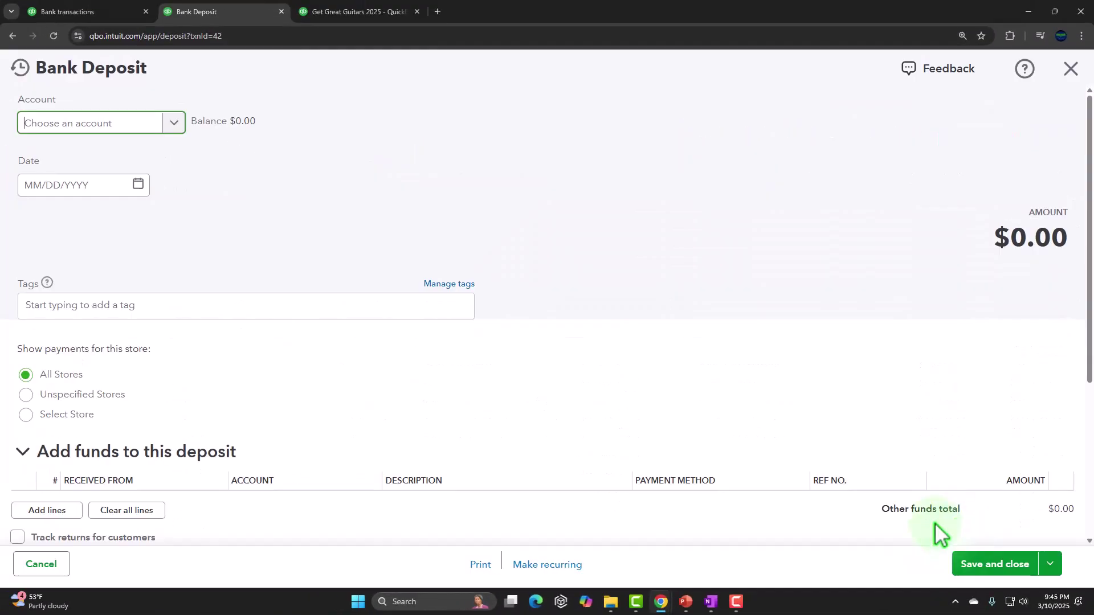
{"action": "scroll", "coordinate": [465, 222], "scroll_direction": "down", "scroll_amount": 3}
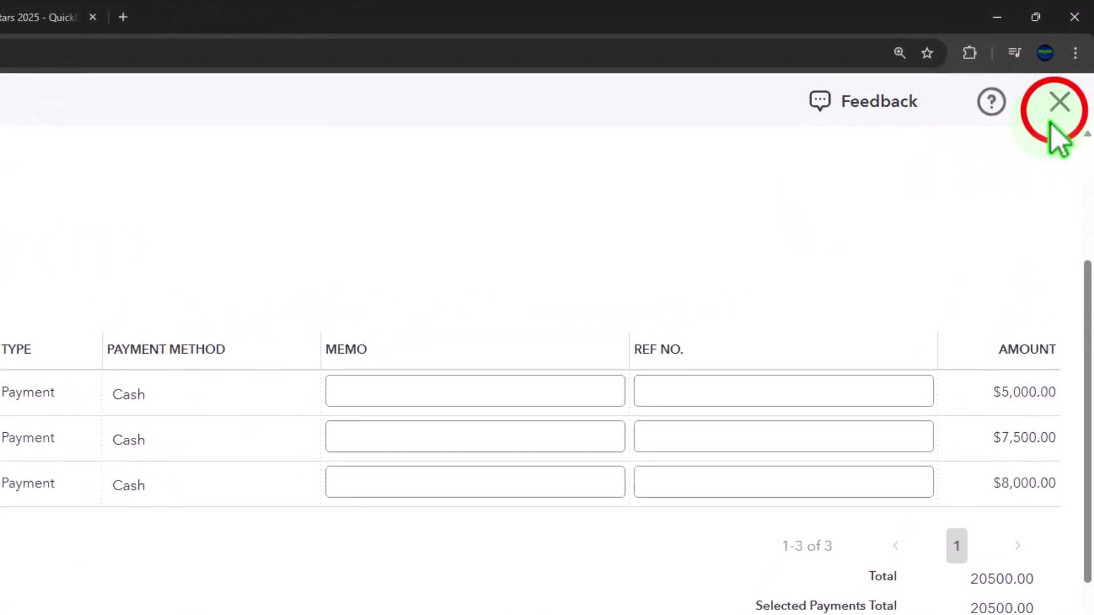
{"action": "left_click", "coordinate": [1070, 68]}
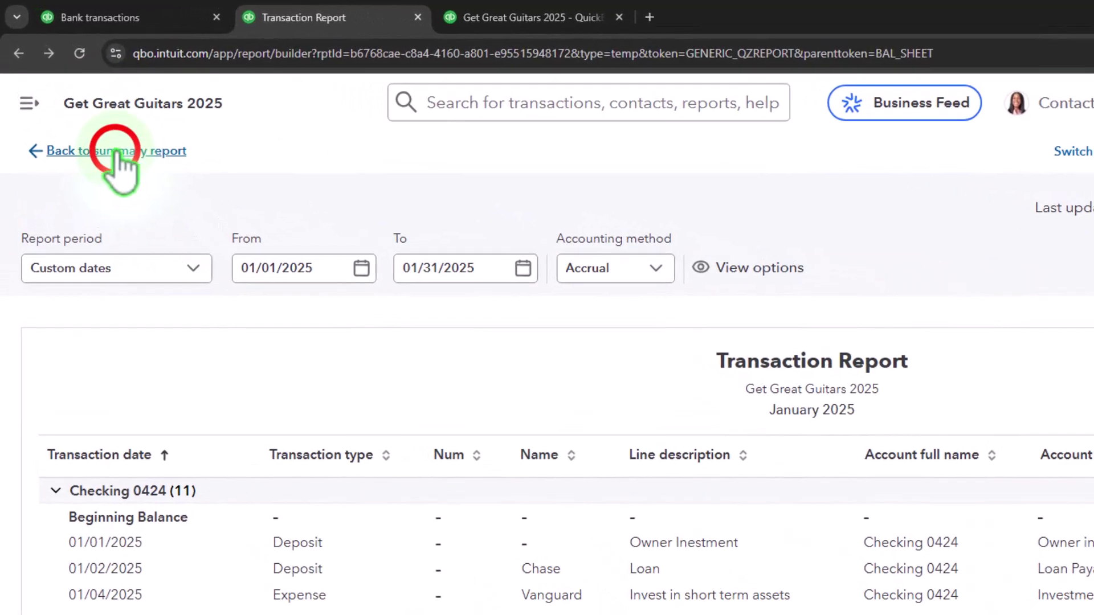
{"action": "left_click", "coordinate": [79, 101]}
Step: Examine the Payments to deposit transactions, view the 01/21/2025 deposit behind them and return to the balance sheet summary
{"action": "scroll", "coordinate": [129, 293], "scroll_direction": "down", "scroll_amount": 1}
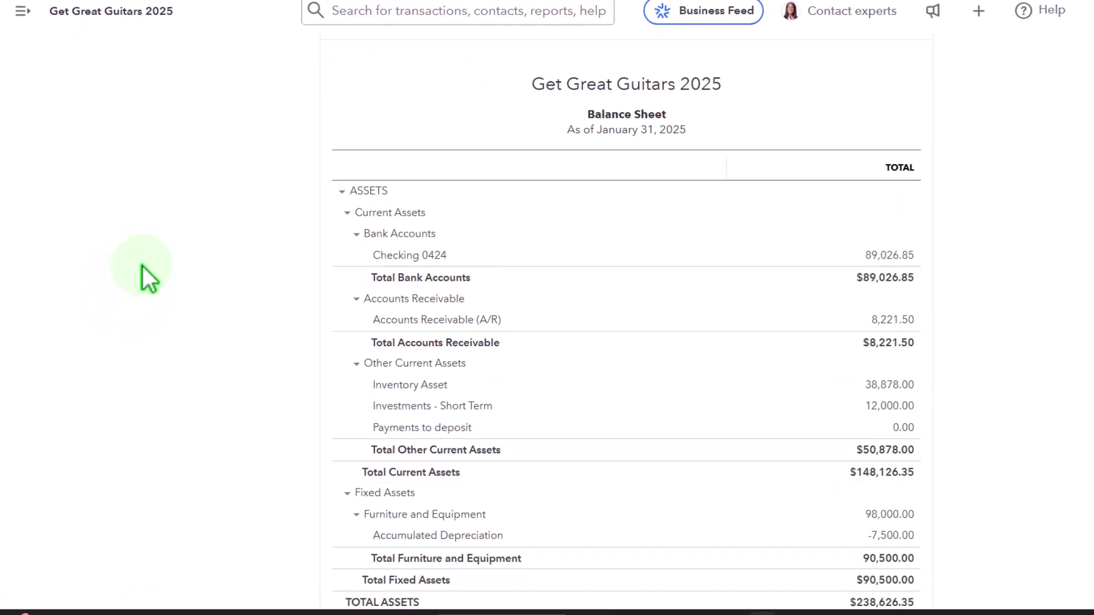
{"action": "scroll", "coordinate": [664, 468], "scroll_direction": "down", "scroll_amount": 1}
{"action": "scroll", "coordinate": [765, 441], "scroll_direction": "down", "scroll_amount": 2}
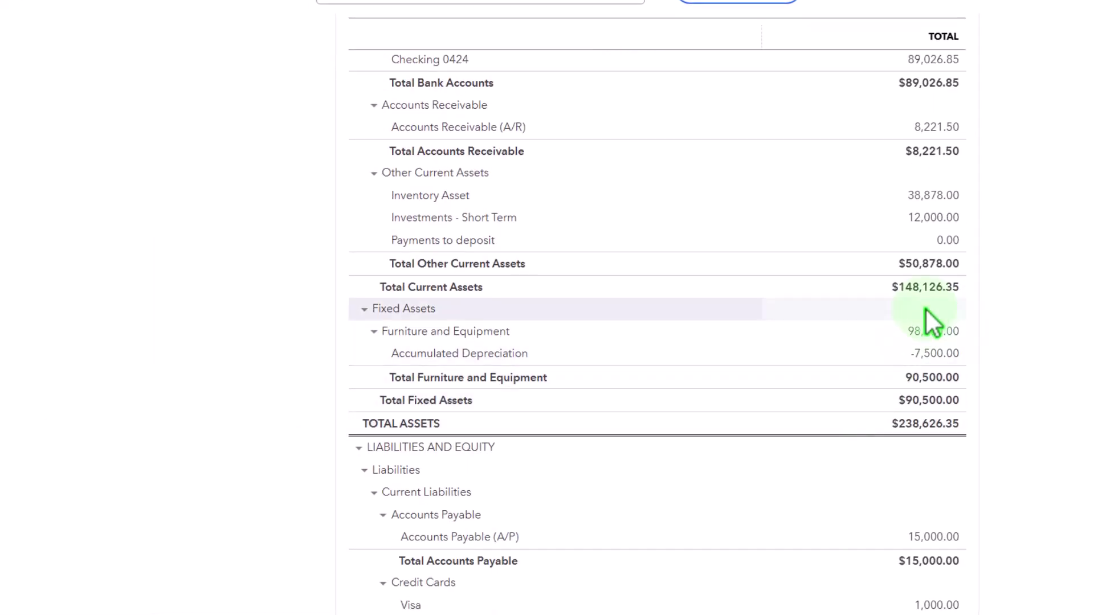
{"action": "left_click", "coordinate": [949, 241]}
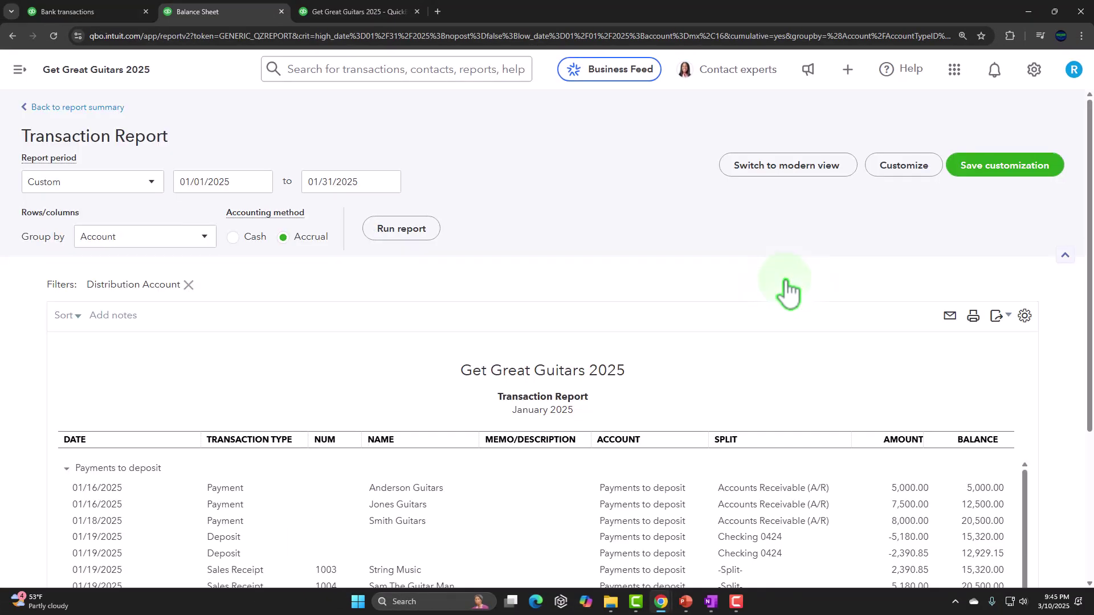
{"action": "scroll", "coordinate": [786, 293], "scroll_direction": "down", "scroll_amount": 3}
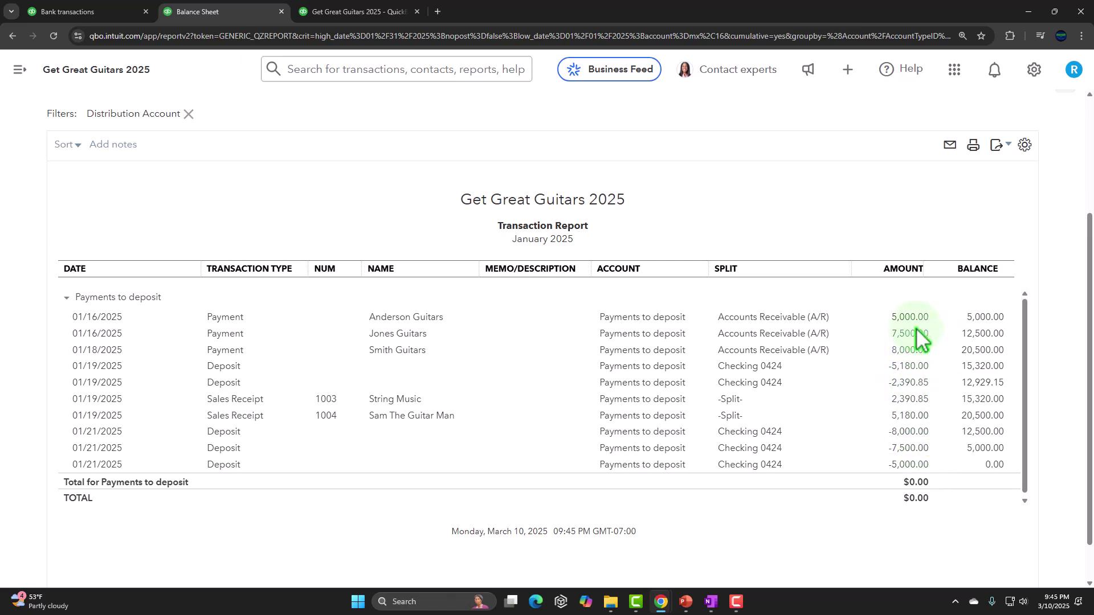
{"action": "left_click", "coordinate": [224, 432]}
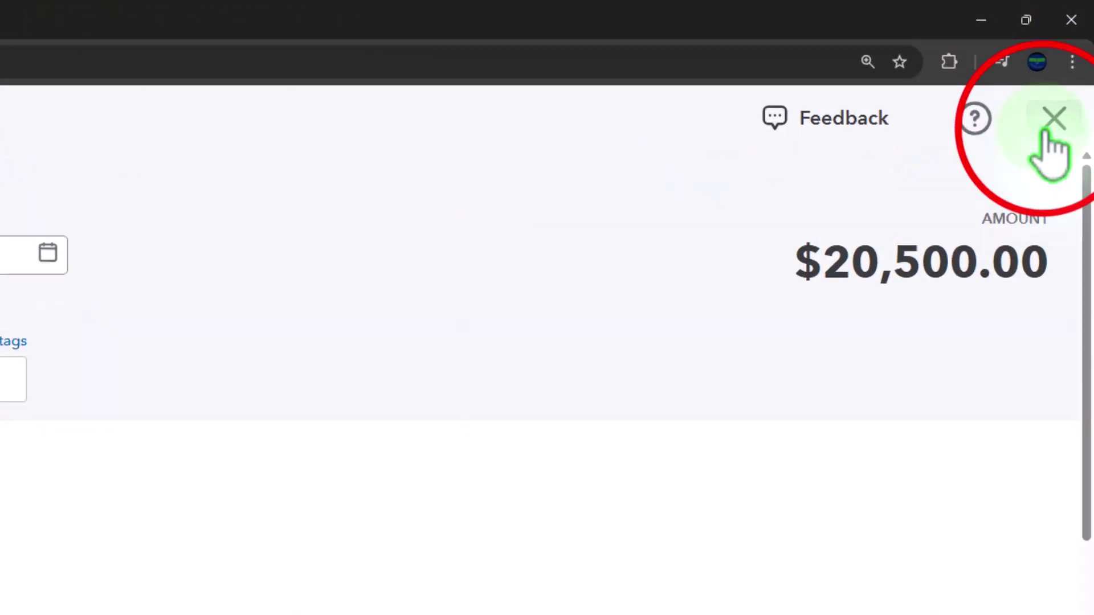
{"action": "left_click", "coordinate": [1045, 132]}
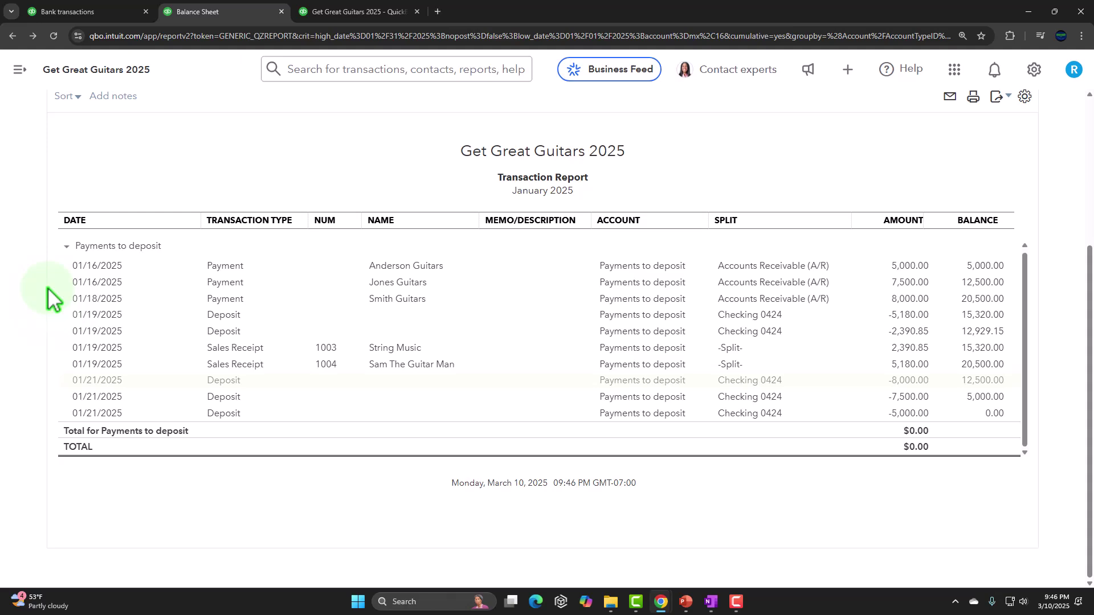
{"action": "scroll", "coordinate": [50, 297], "scroll_direction": "up", "scroll_amount": 4}
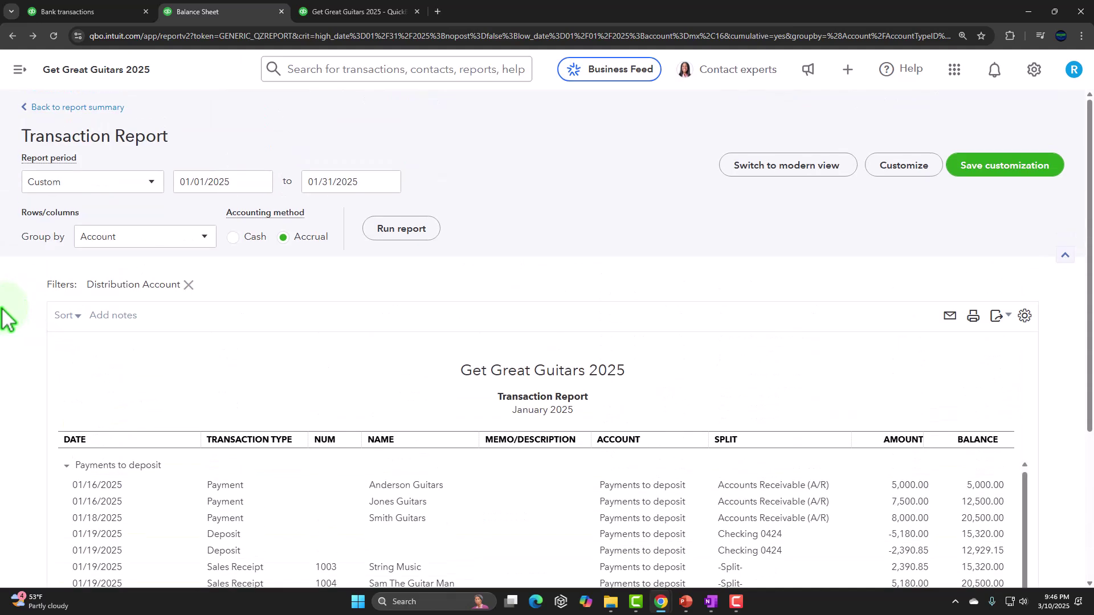
{"action": "left_click", "coordinate": [109, 158]}
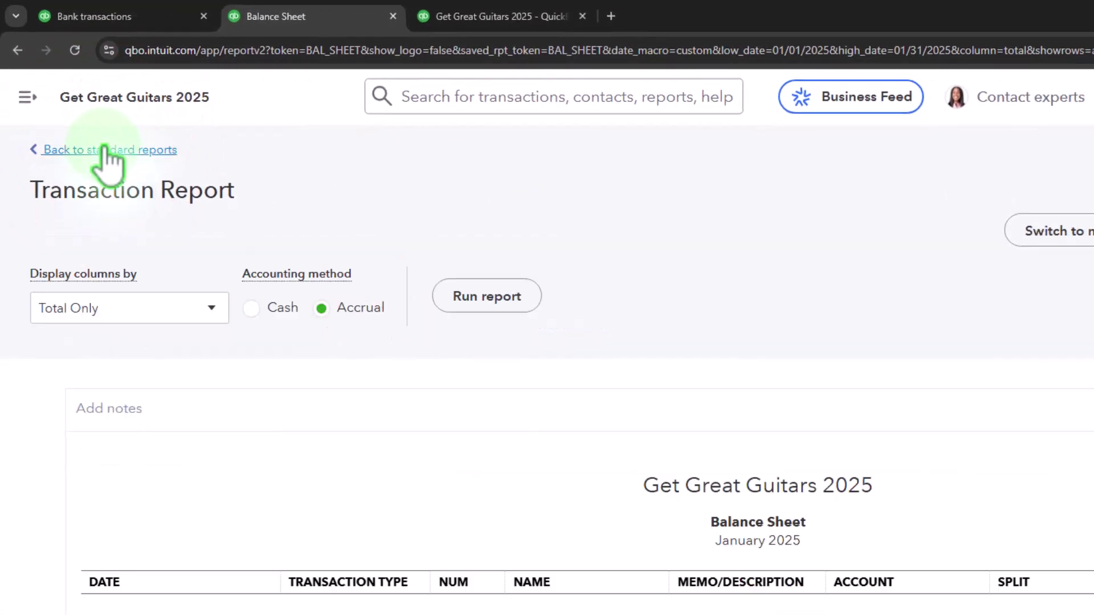
Step: Set the balance sheet to show only non-zero rows and rerun the report
{"action": "scroll", "coordinate": [78, 110], "scroll_direction": "down", "scroll_amount": 8}
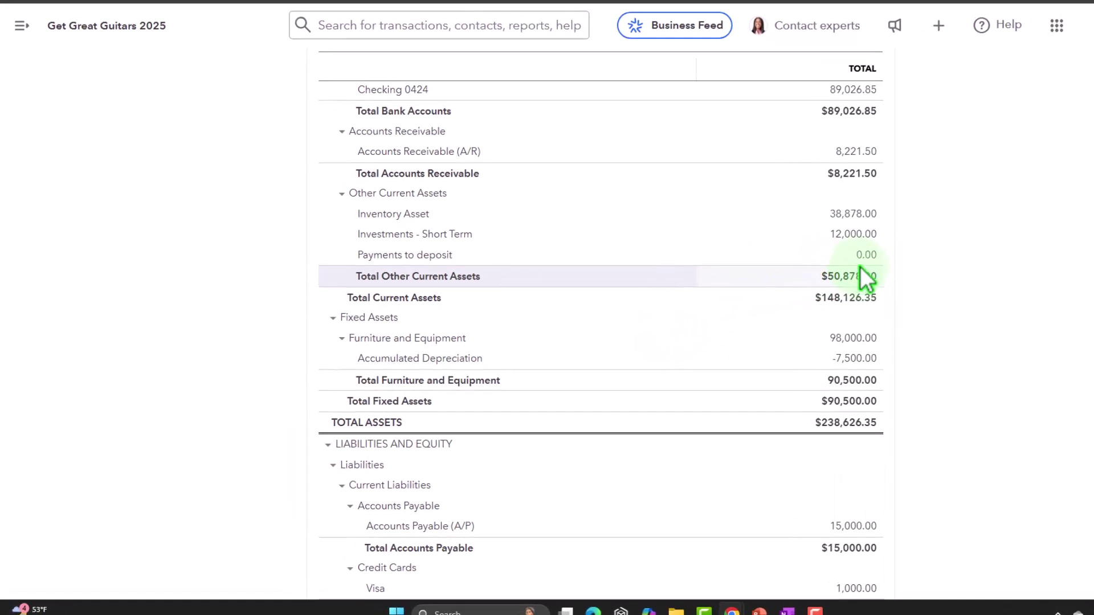
{"action": "scroll", "coordinate": [778, 305], "scroll_direction": "up", "scroll_amount": 5}
{"action": "scroll", "coordinate": [920, 268], "scroll_direction": "up", "scroll_amount": 2}
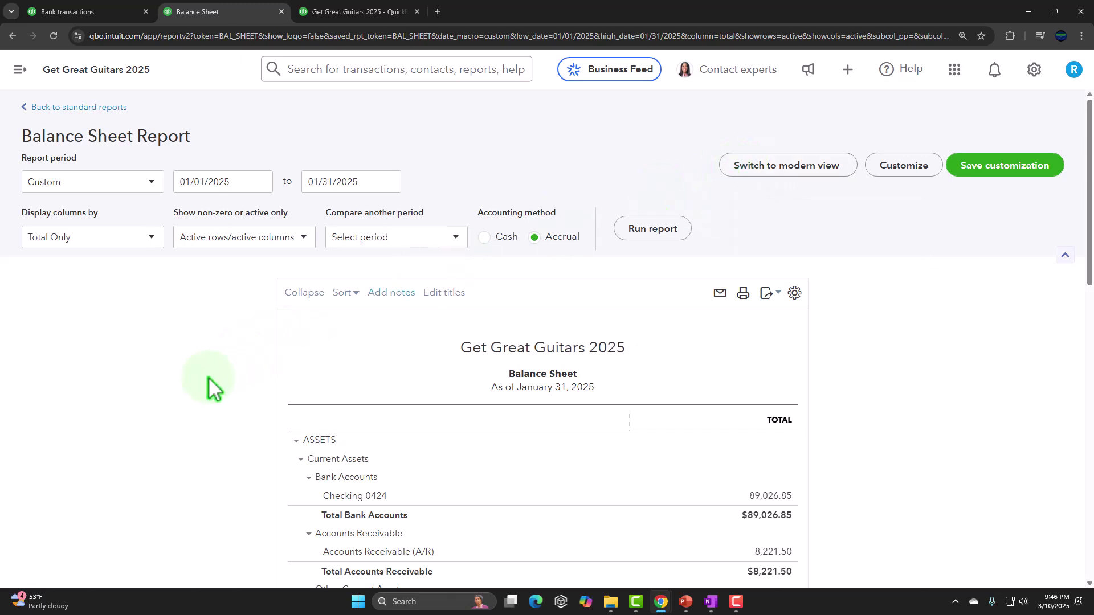
{"action": "left_click", "coordinate": [304, 238]}
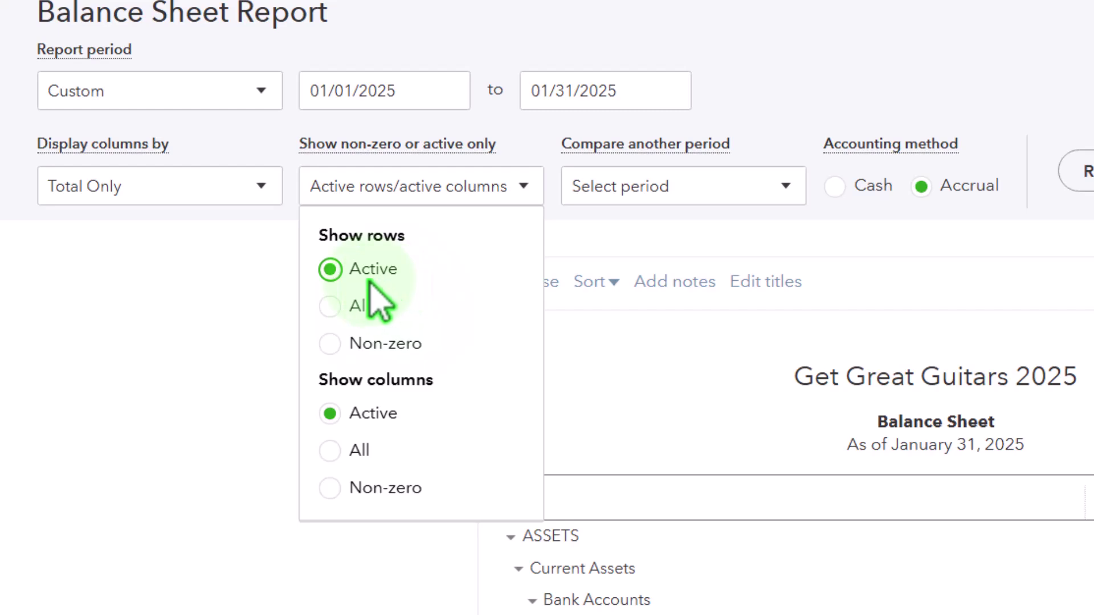
{"action": "left_click", "coordinate": [342, 344]}
{"action": "left_click", "coordinate": [1089, 174]}
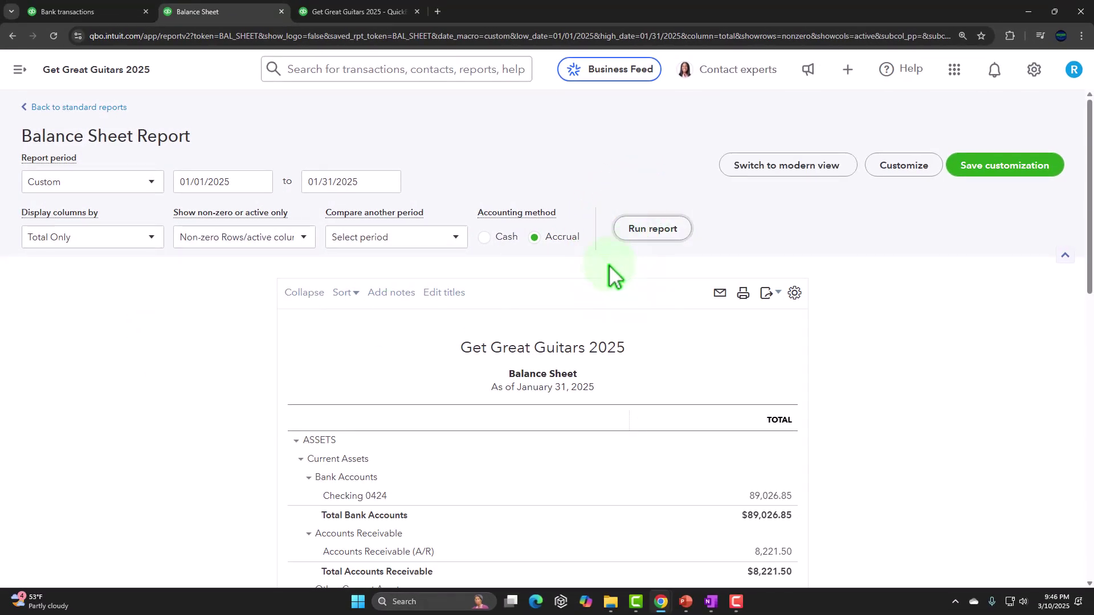
{"action": "scroll", "coordinate": [608, 264], "scroll_direction": "down", "scroll_amount": 2}
{"action": "scroll", "coordinate": [608, 266], "scroll_direction": "down", "scroll_amount": 3}
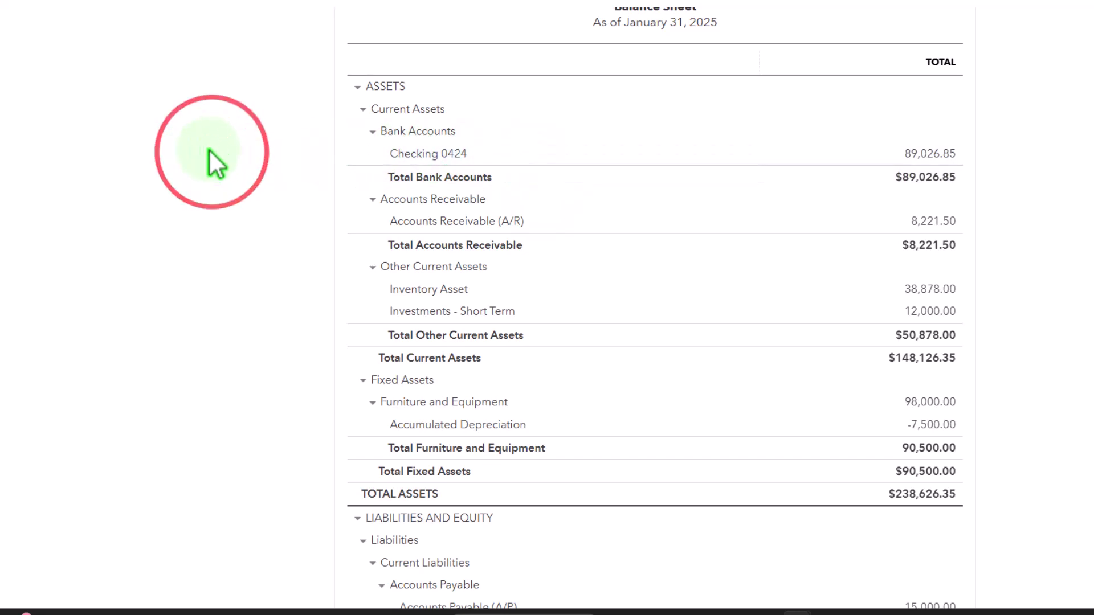
Step: Review the assets, liabilities and equity on the filtered balance sheet, and view the January profit and loss report
{"action": "scroll", "coordinate": [211, 151], "scroll_direction": "up", "scroll_amount": 2}
{"action": "scroll", "coordinate": [219, 165], "scroll_direction": "up", "scroll_amount": 4}
{"action": "scroll", "coordinate": [210, 150], "scroll_direction": "down", "scroll_amount": 8}
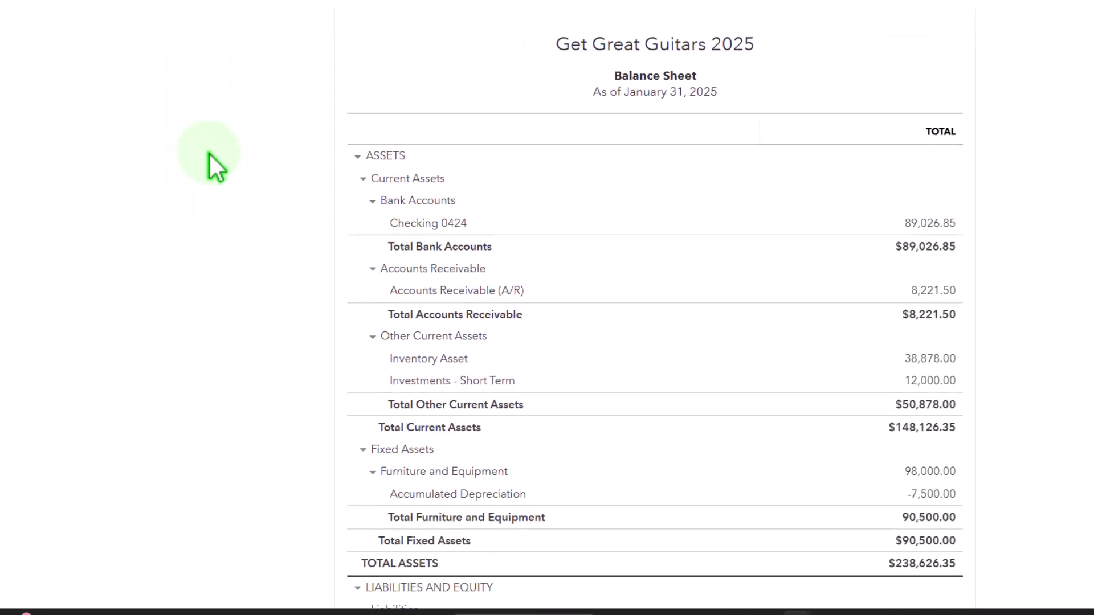
{"action": "scroll", "coordinate": [209, 152], "scroll_direction": "down", "scroll_amount": 6}
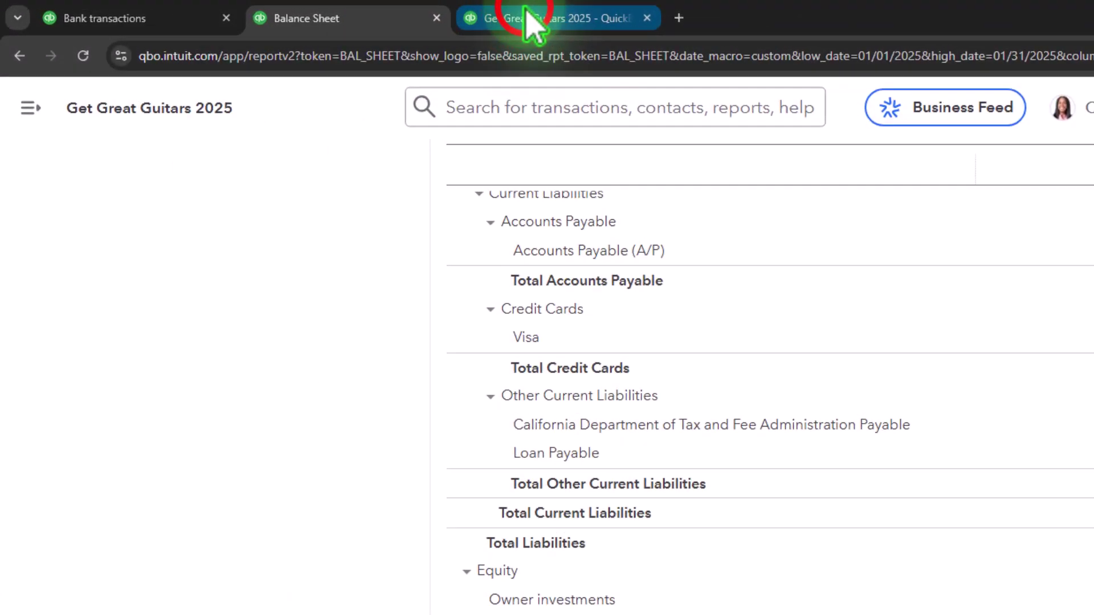
{"action": "left_click", "coordinate": [528, 12]}
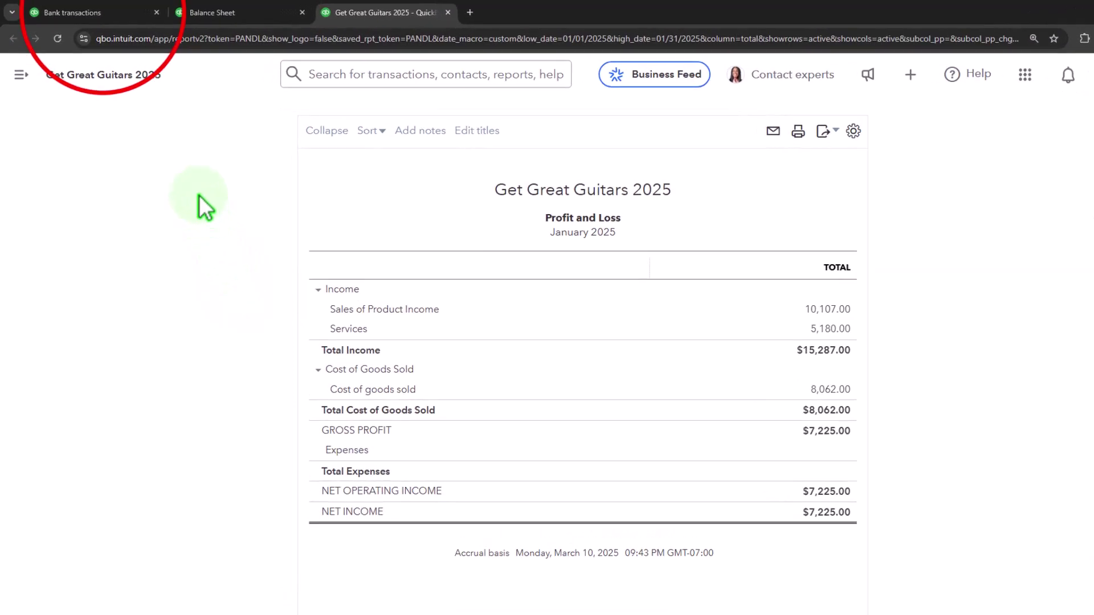
Step: Find the Trial Balance among the standard reports by searching for "trial" and open it
{"action": "left_click", "coordinate": [94, 14]}
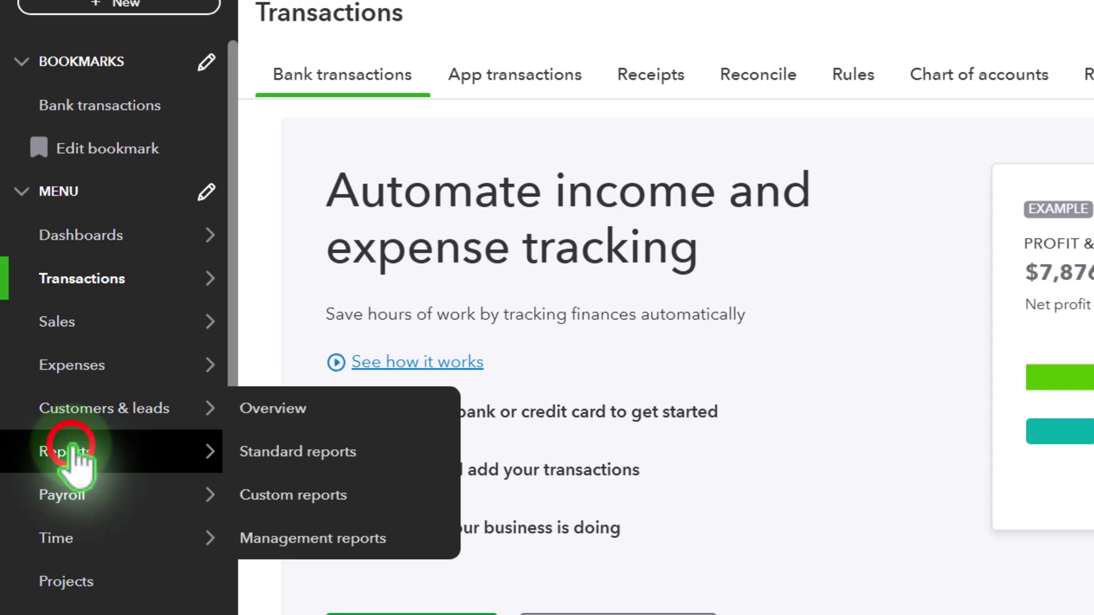
{"action": "left_click", "coordinate": [51, 407]}
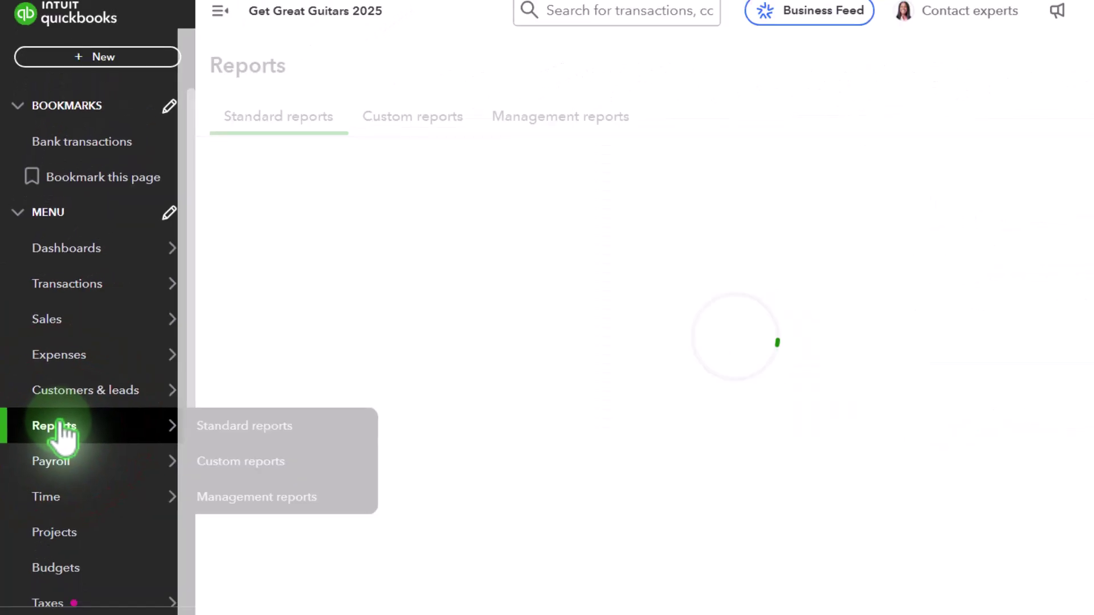
{"action": "left_click", "coordinate": [311, 171]}
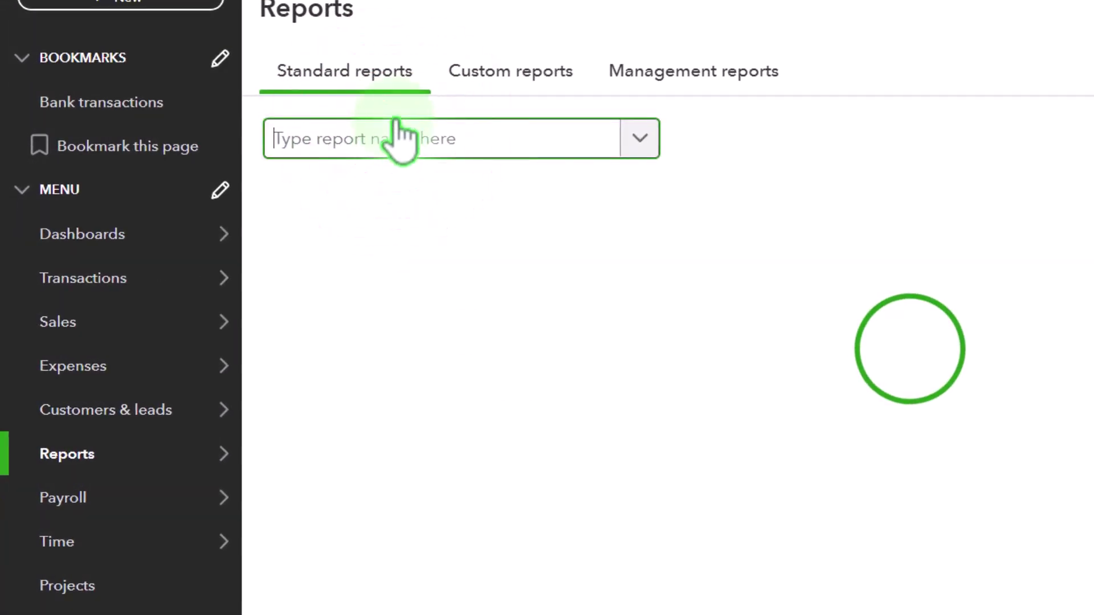
{"action": "type", "text": "tr"}
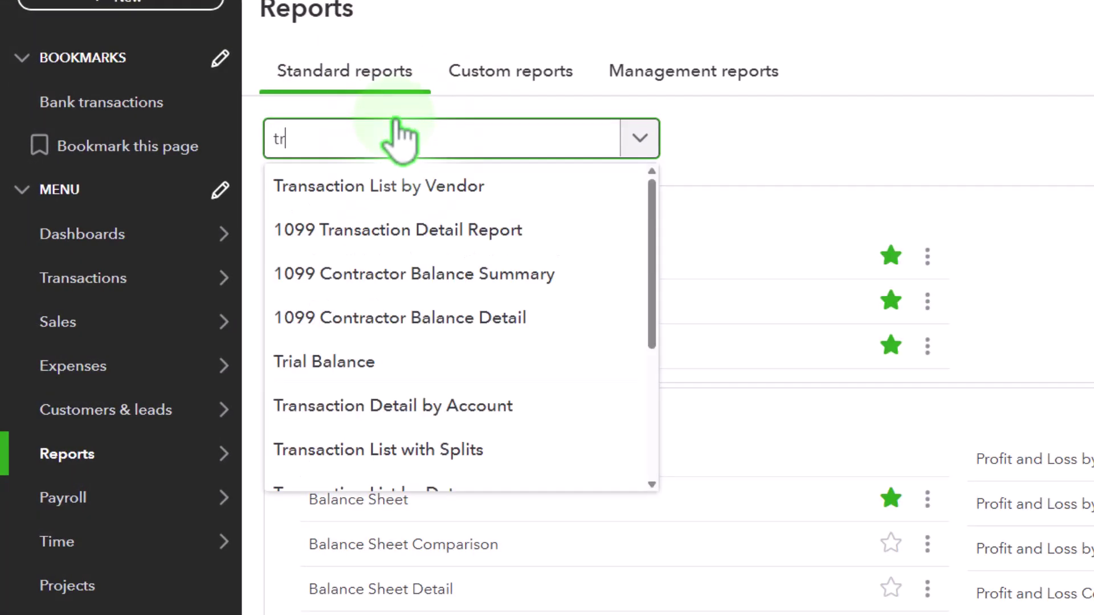
{"action": "type", "text": "u"}
{"action": "key", "text": "BackSpace"}
{"action": "key", "text": "BackSpace"}
{"action": "key", "text": "BackSpace"}
{"action": "type", "text": "tru"}
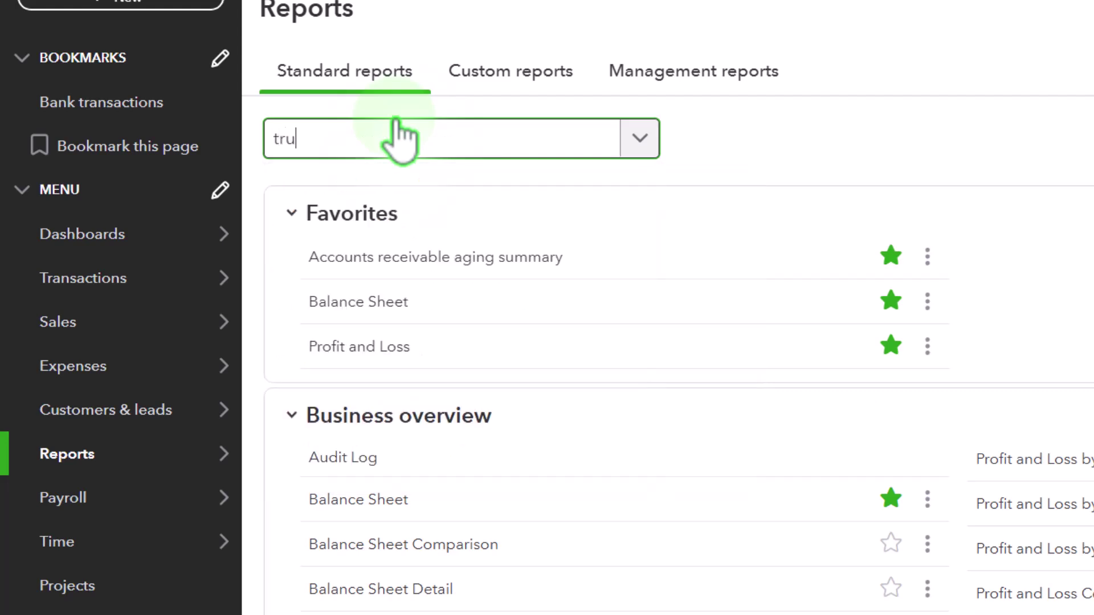
{"action": "type", "text": "st"}
{"action": "key", "text": "BackSpace"}
{"action": "key", "text": "BackSpace"}
{"action": "key", "text": "BackSpace"}
{"action": "type", "text": "ial"}
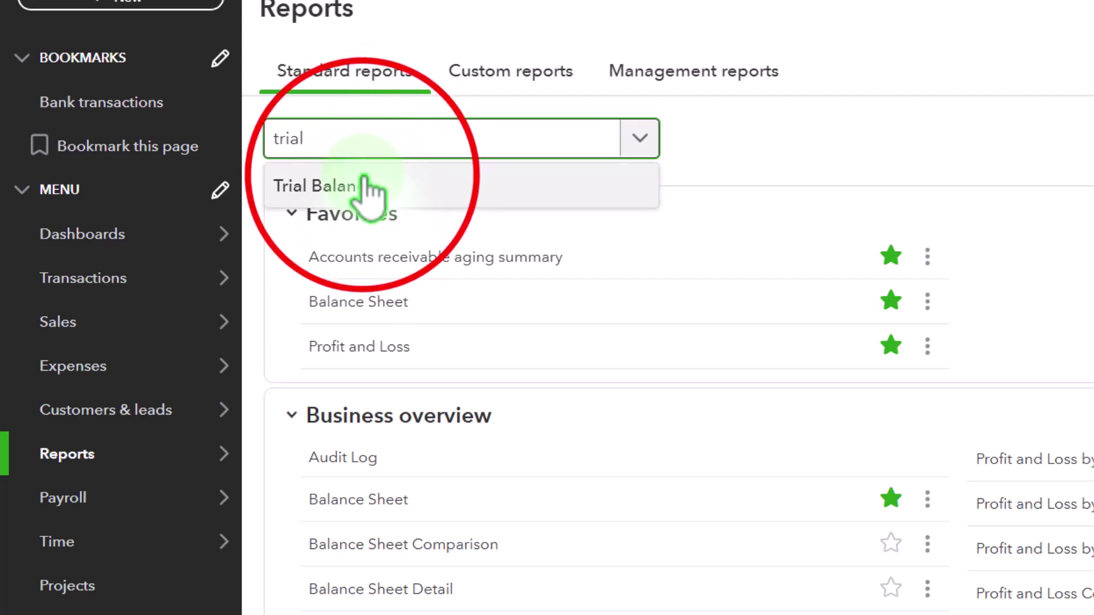
{"action": "left_click", "coordinate": [365, 184]}
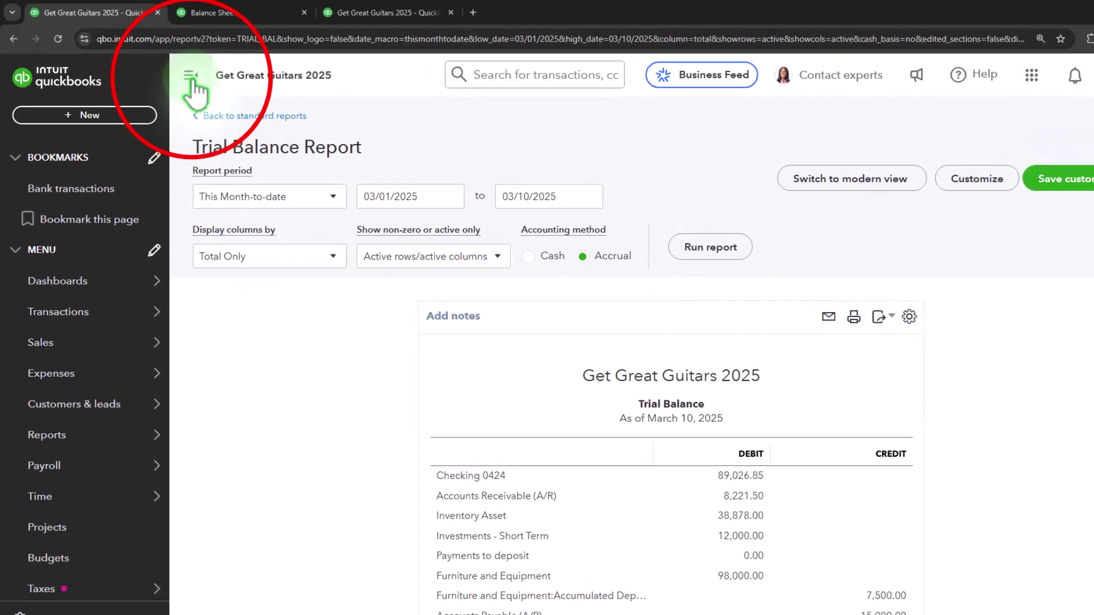
Step: Hide the navigation menu, set the trial balance period to 01/01/2025 through 01/31/2025 and run the report
{"action": "left_click", "coordinate": [191, 77]}
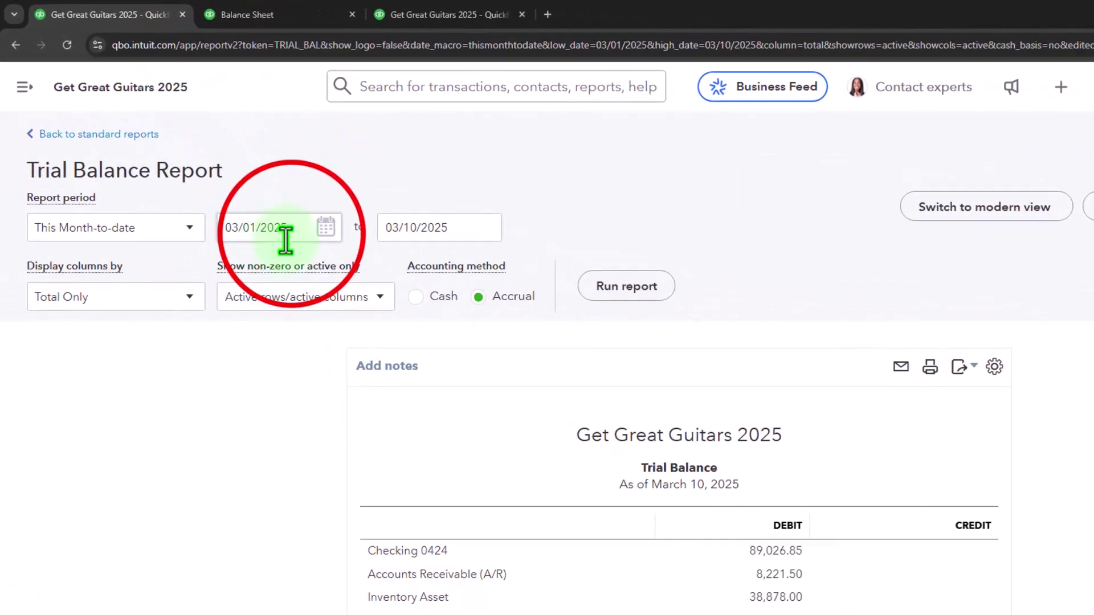
{"action": "left_click", "coordinate": [284, 234]}
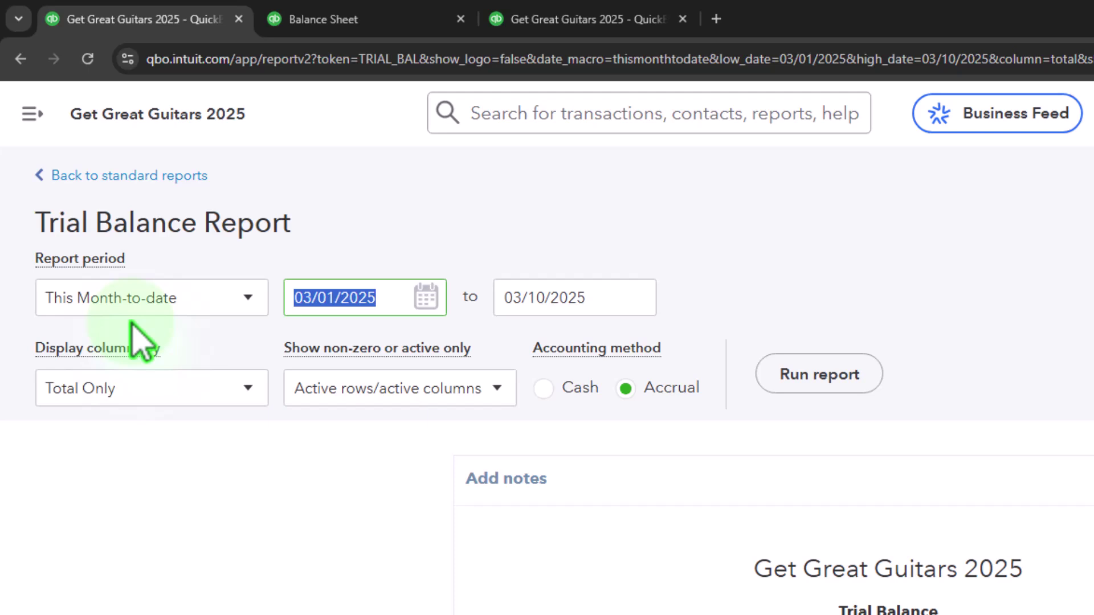
{"action": "type", "text": "01"}
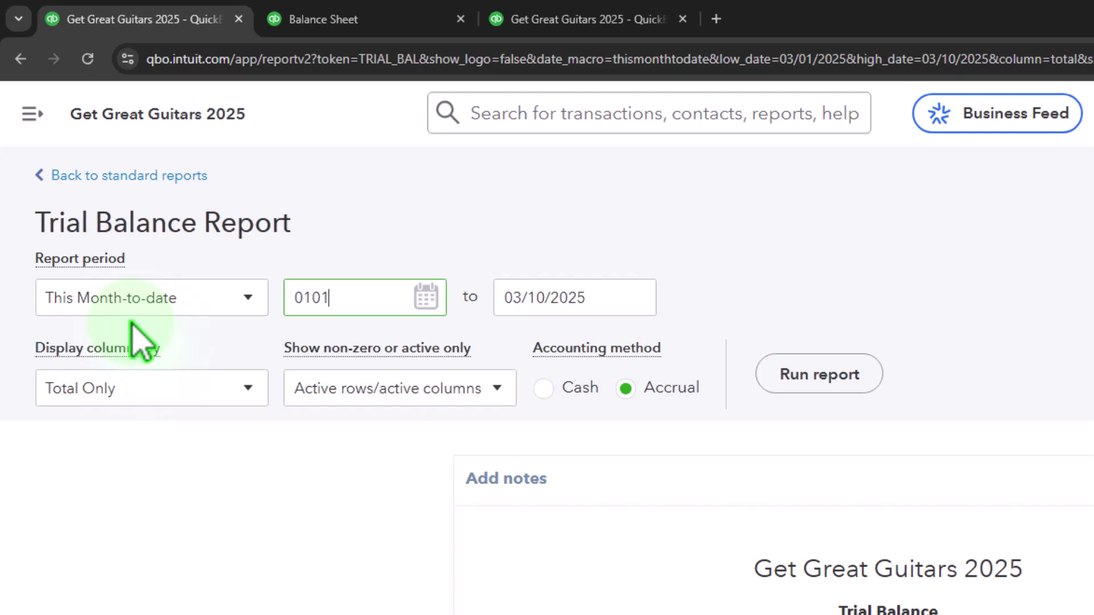
{"action": "type", "text": "/01/2025"}
{"action": "key", "text": "Tab"}
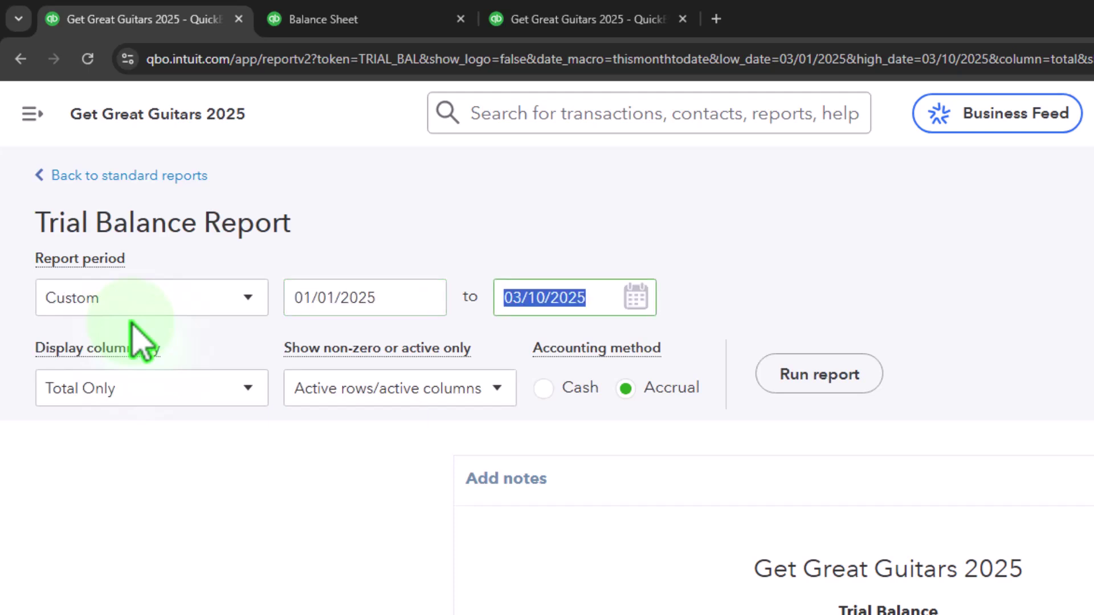
{"action": "type", "text": "01/31/2025"}
{"action": "key", "text": "Tab"}
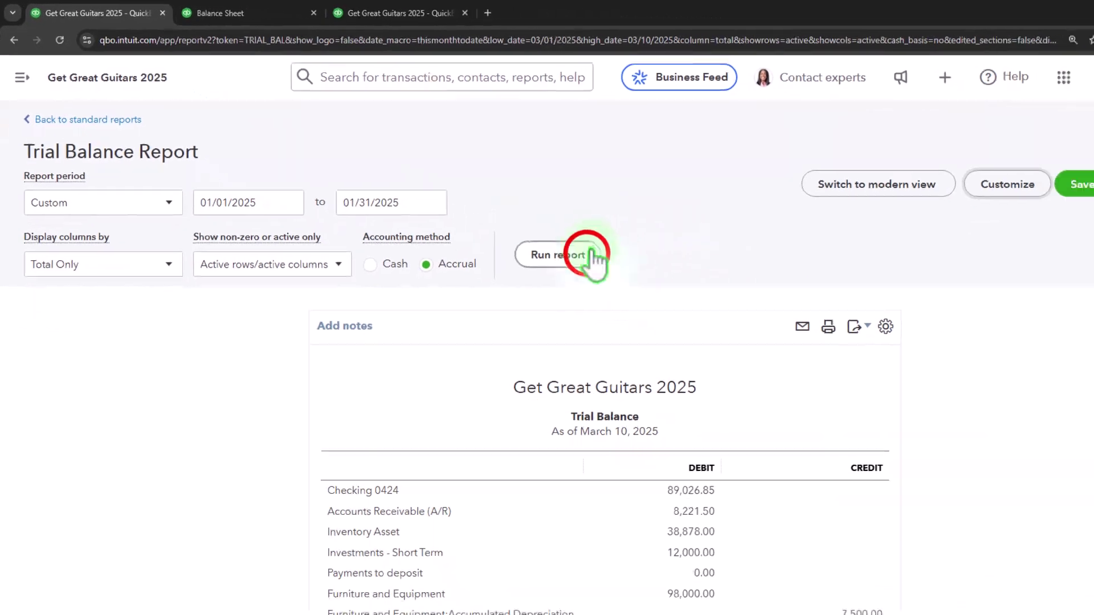
{"action": "left_click", "coordinate": [591, 254]}
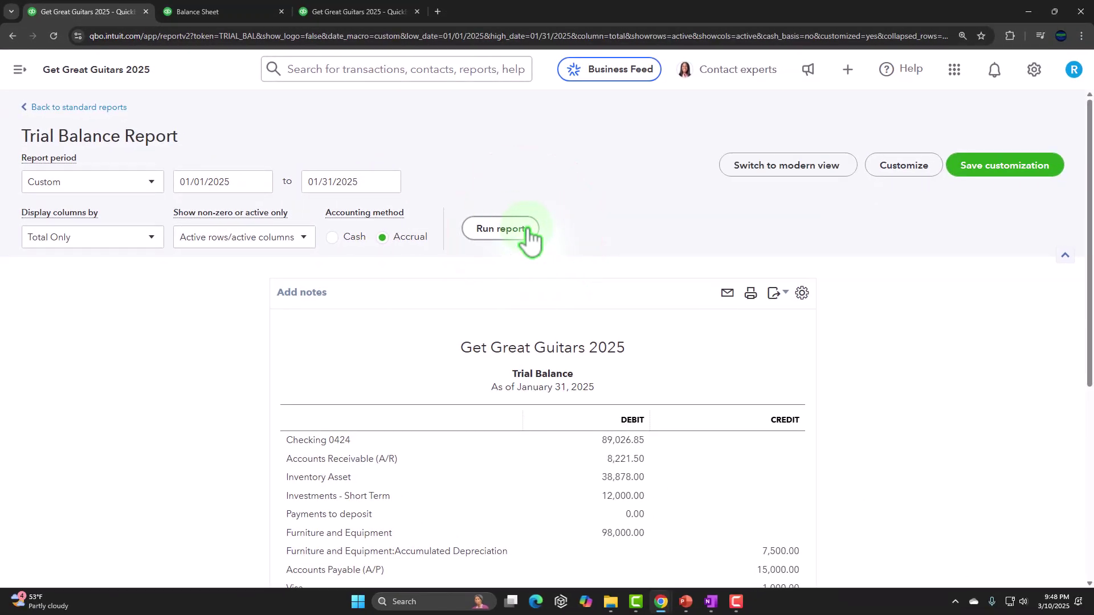
Step: Examine the January trial balance accounts and compare them with the profit and loss and balance sheet reports
{"action": "scroll", "coordinate": [189, 333], "scroll_direction": "down", "scroll_amount": 5}
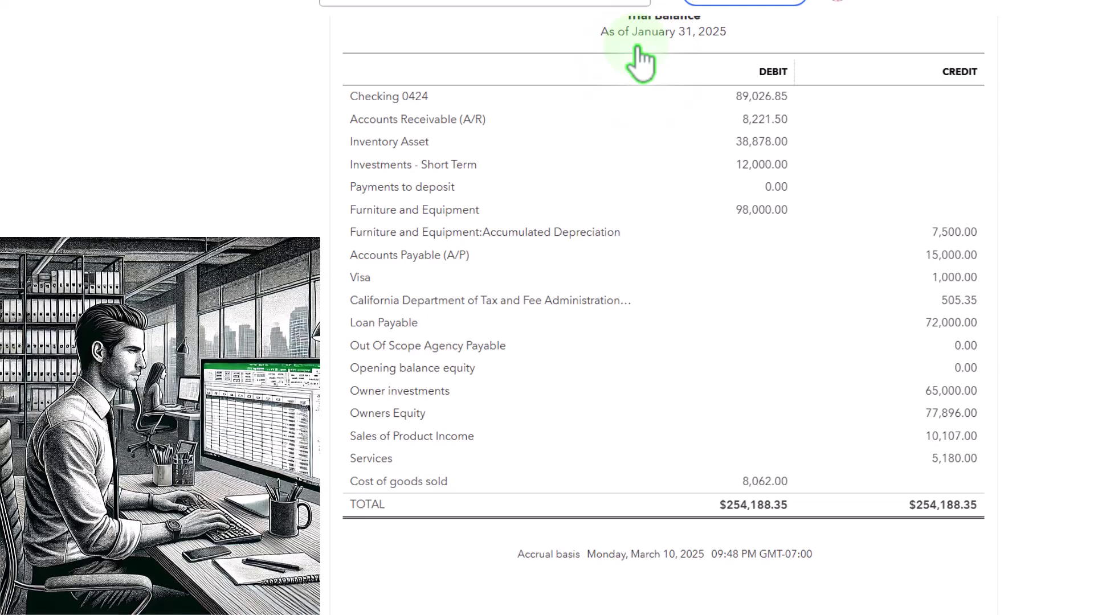
{"action": "left_click", "coordinate": [750, 94]}
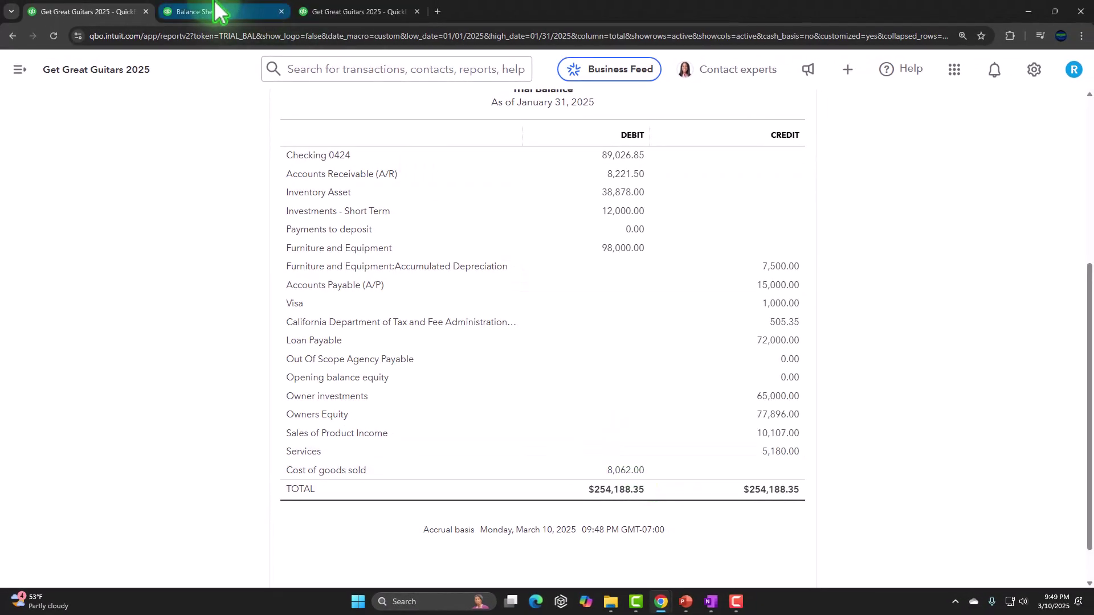
{"action": "left_click", "coordinate": [342, 12]}
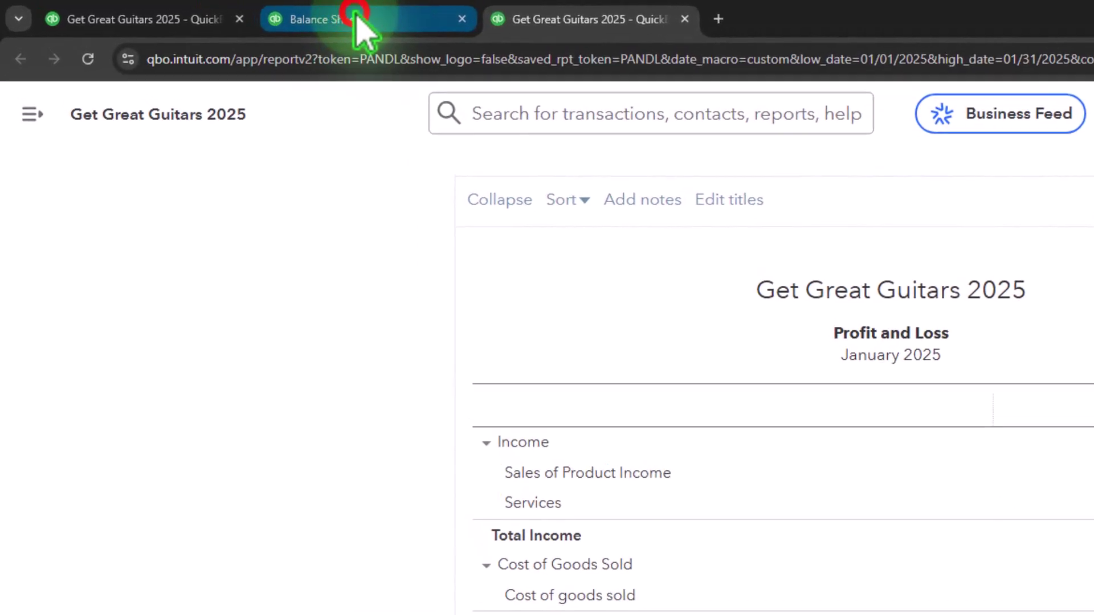
{"action": "left_click", "coordinate": [259, 15]}
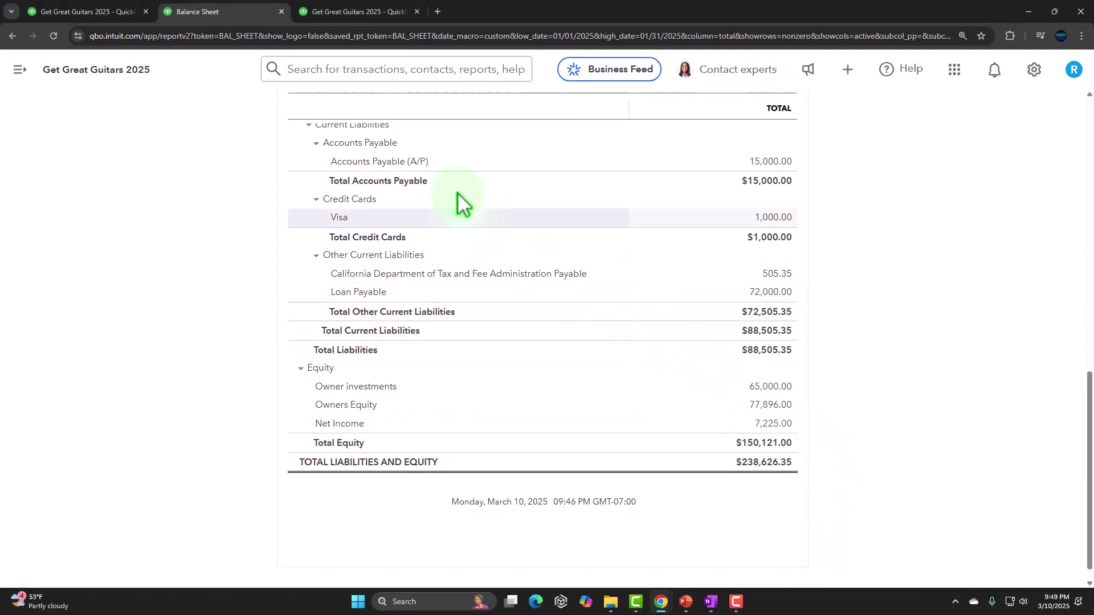
{"action": "left_click", "coordinate": [89, 12]}
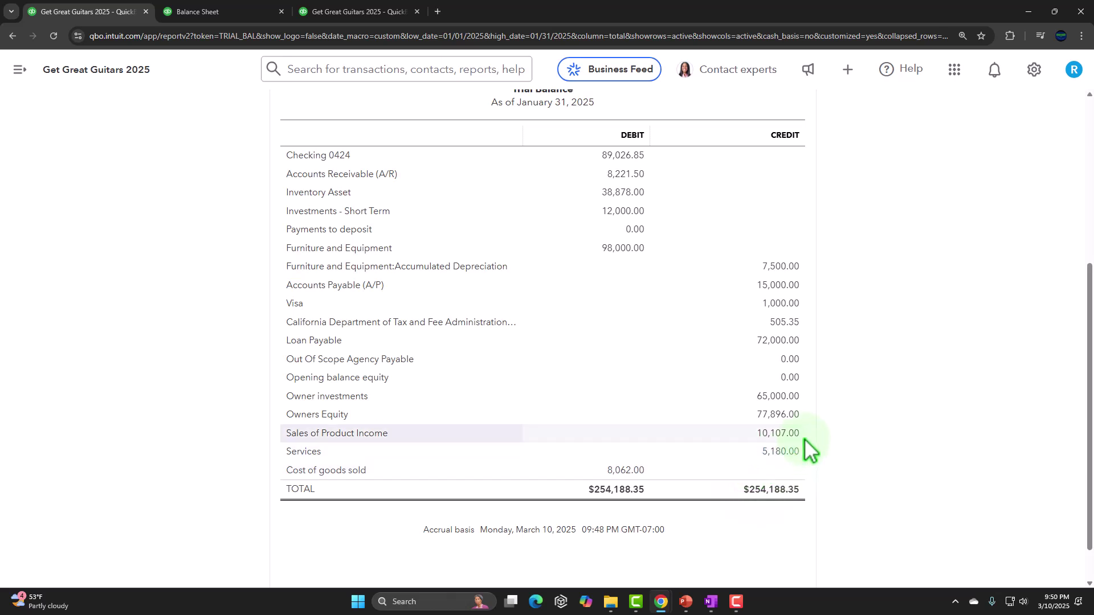